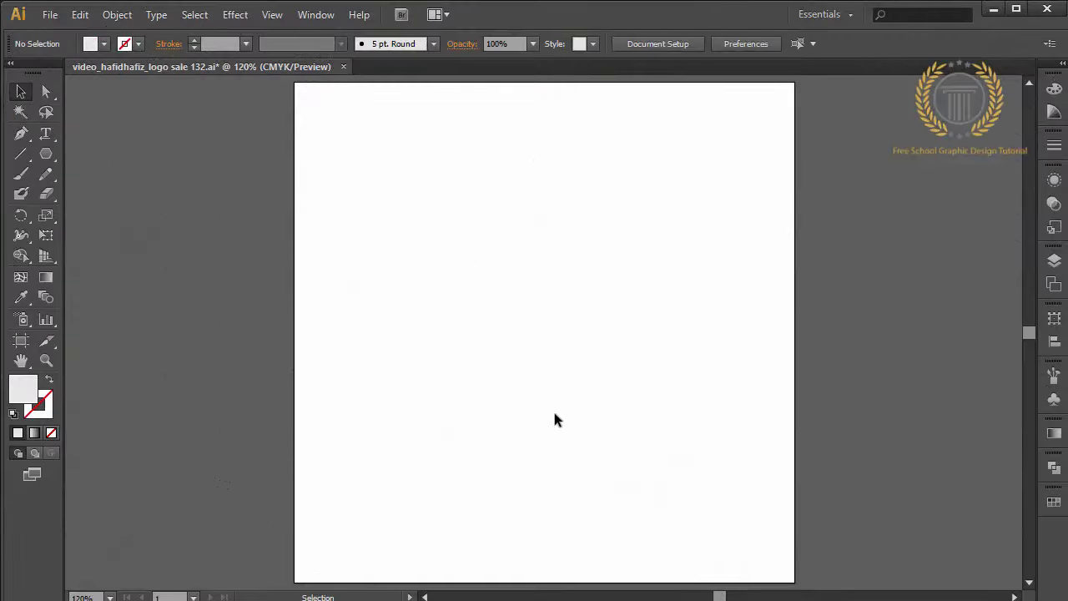
# Zoom the blank artboard in from 120% to 200%.
pyautogui.hotkey('ctrl', '+')
pyautogui.hotkey('ctrl', '+')
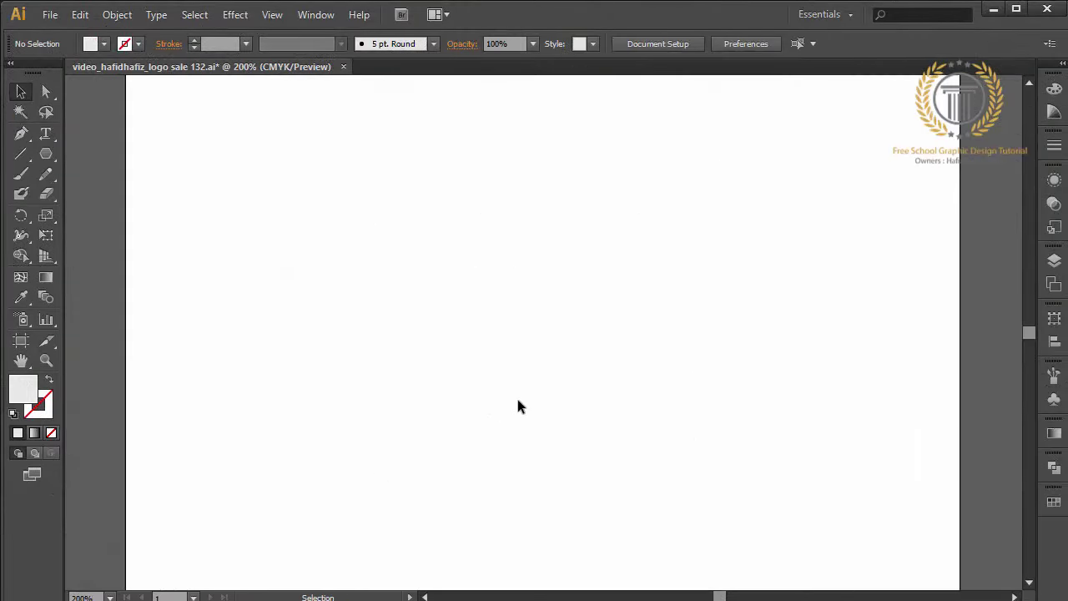
pyautogui.hotkey('ctrl', '+')
# Draw a large circle and a slightly smaller copy offset just below it.
pyautogui.click(49, 140)
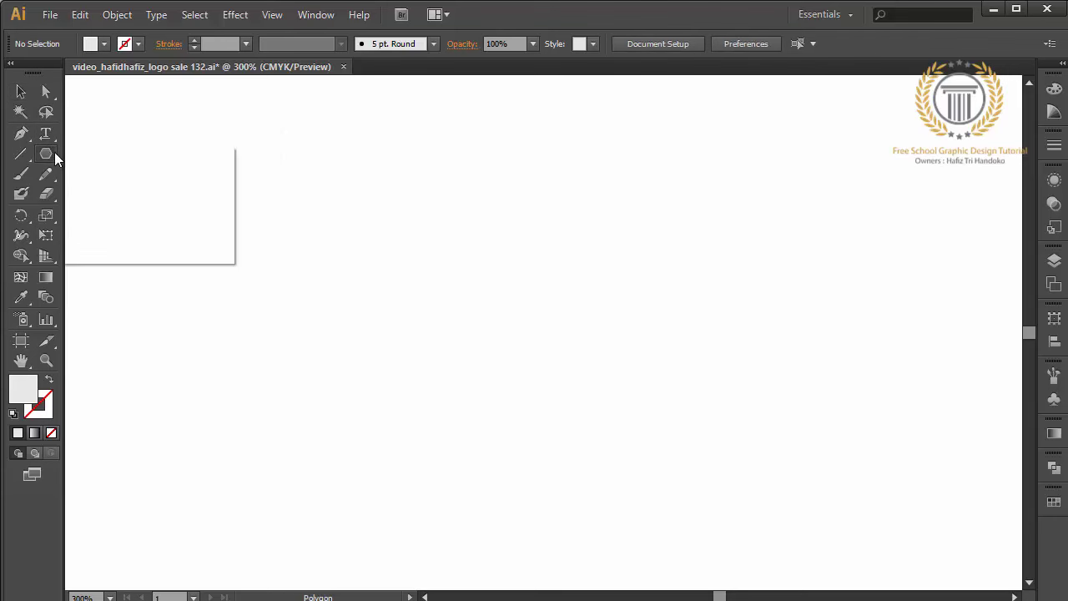
pyautogui.moveTo(49, 152); pyautogui.dragTo(99, 191)
pyautogui.moveTo(321, 156); pyautogui.dragTo(576, 413)
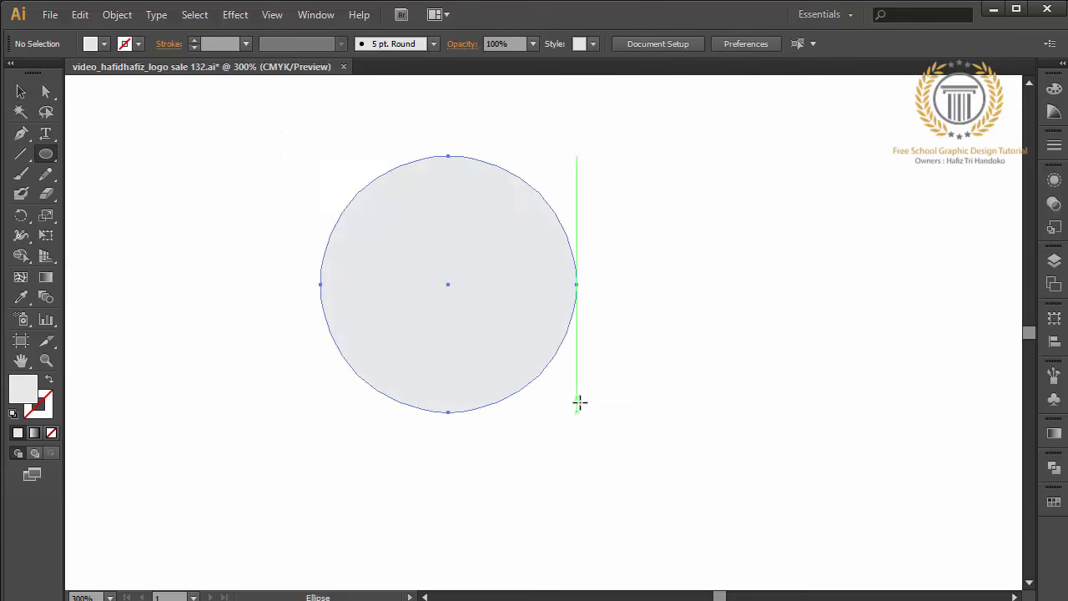
pyautogui.click(21, 94)
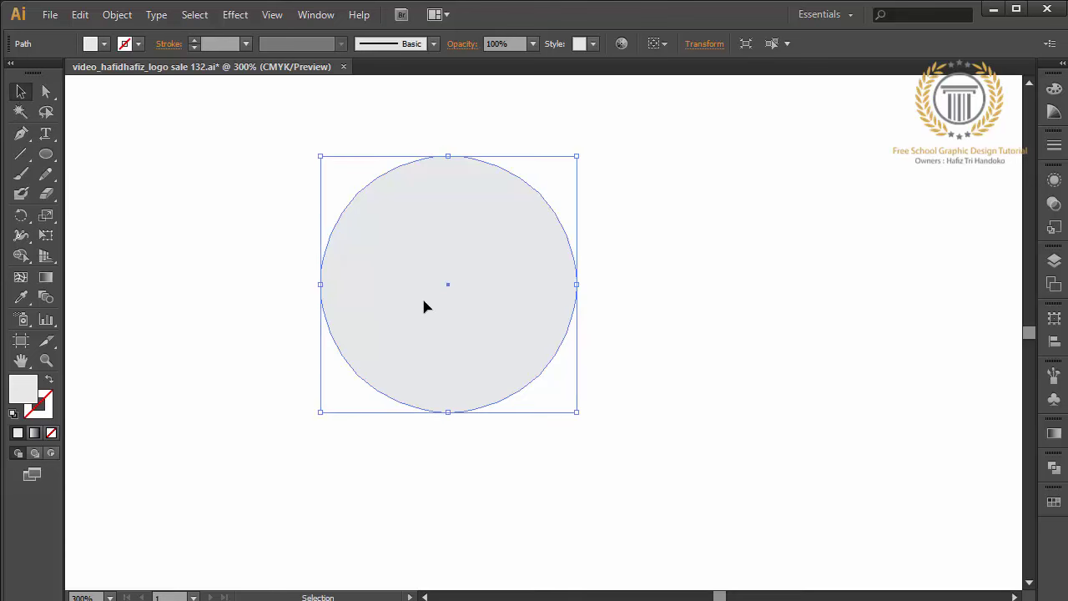
pyautogui.moveTo(425, 306); pyautogui.dragTo(425, 318)
pyautogui.moveTo(321, 423); pyautogui.dragTo(330, 416)
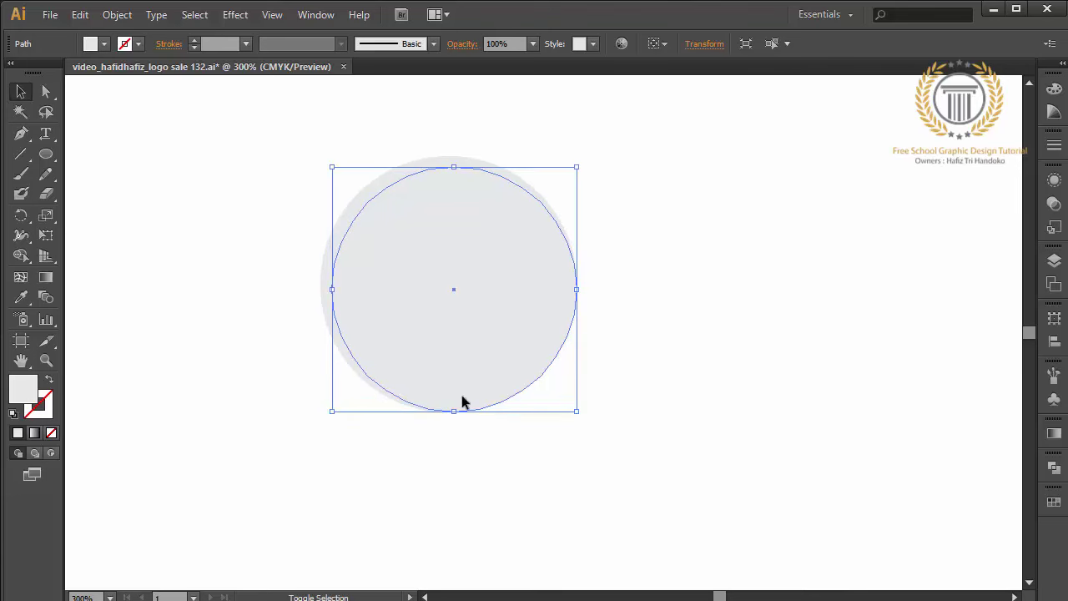
pyautogui.moveTo(578, 411); pyautogui.dragTo(575, 408)
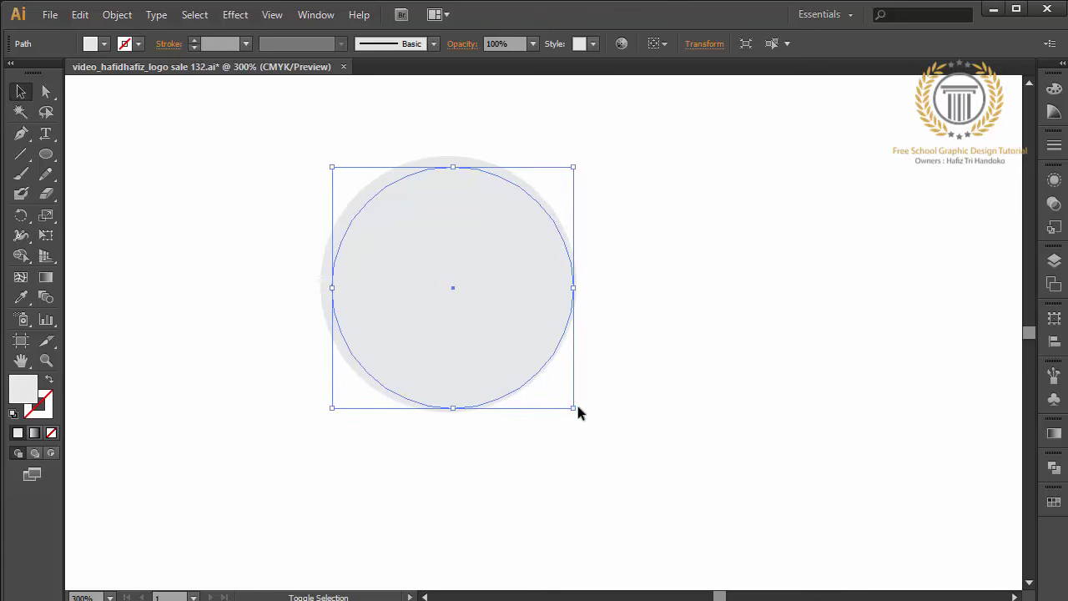
pyautogui.moveTo(486, 293); pyautogui.dragTo(483, 301)
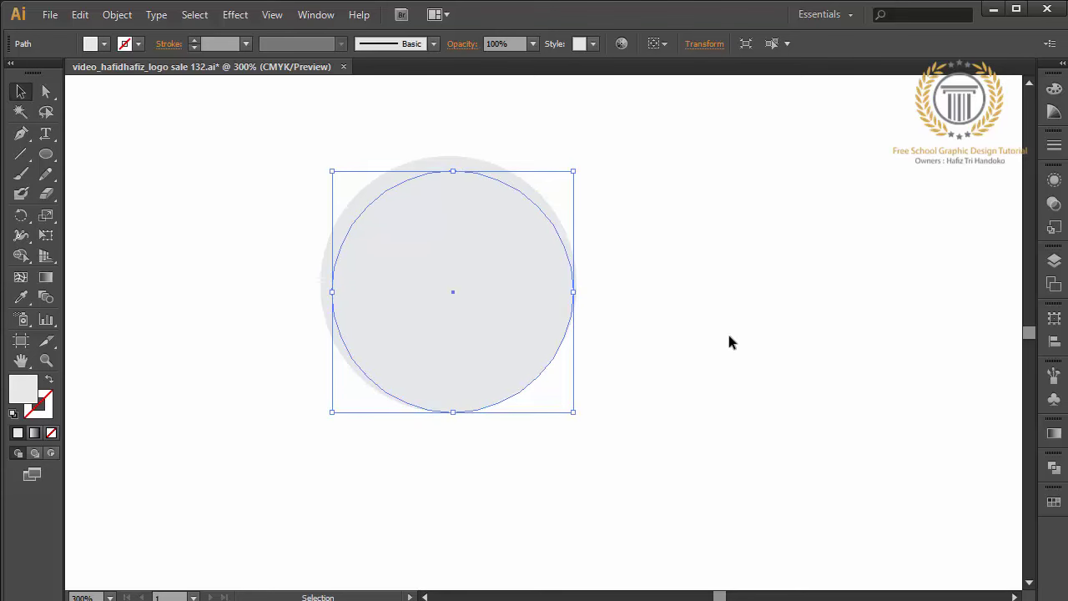
# Subtract the front circle with Pathfinder Minus Front to leave a crescent ring.
pyautogui.moveTo(730, 339); pyautogui.dragTo(574, 246)
pyautogui.click(1054, 468)
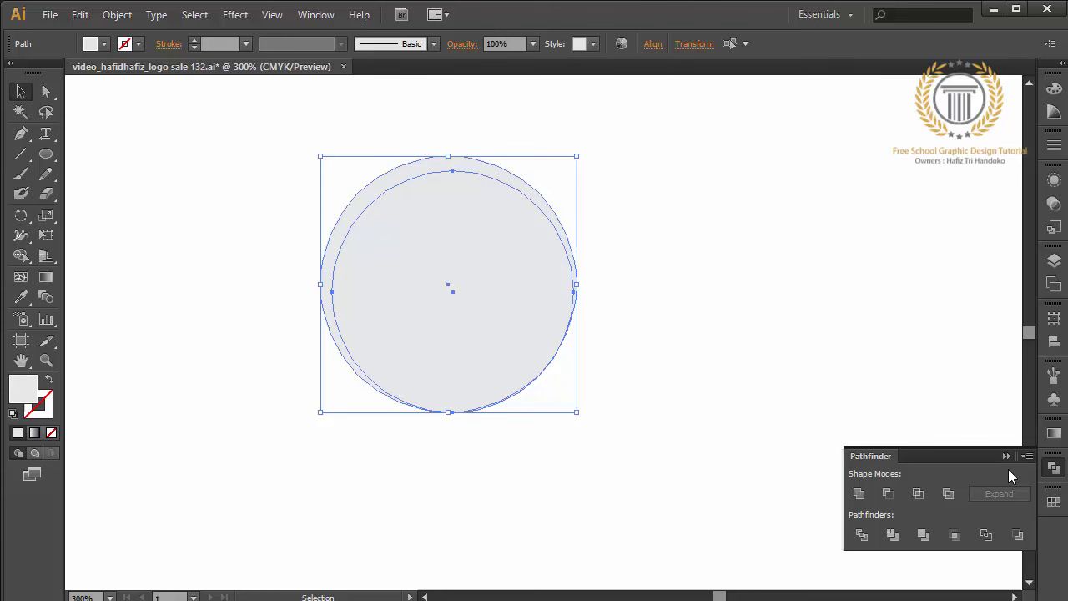
pyautogui.click(887, 494)
pyautogui.click(656, 427)
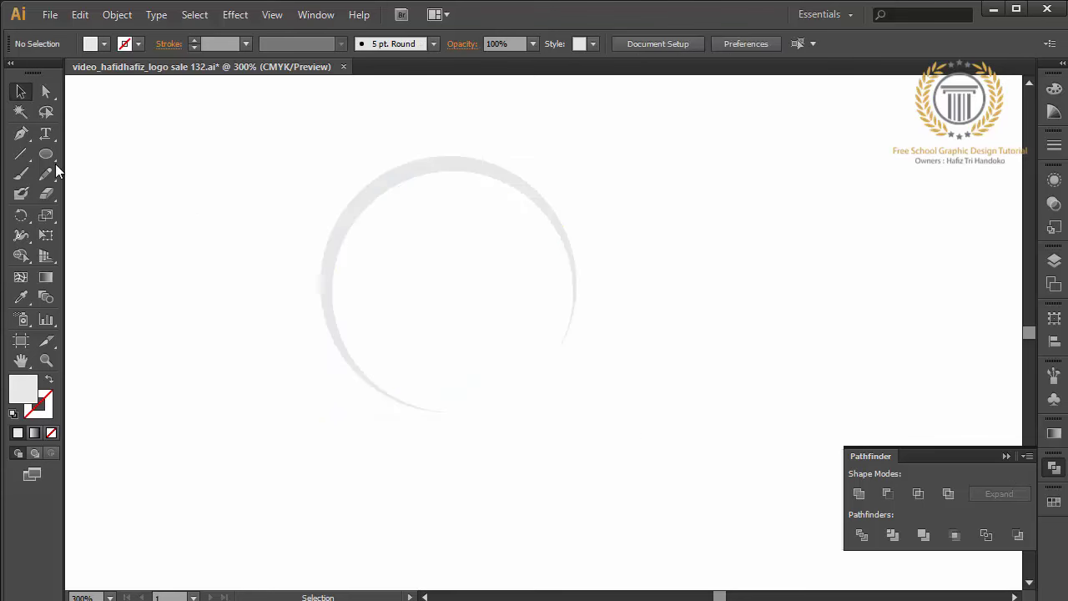
# Pen-trace the leaf's lower-right curve up to a sharp top tip and back down.
pyautogui.click(20, 133)
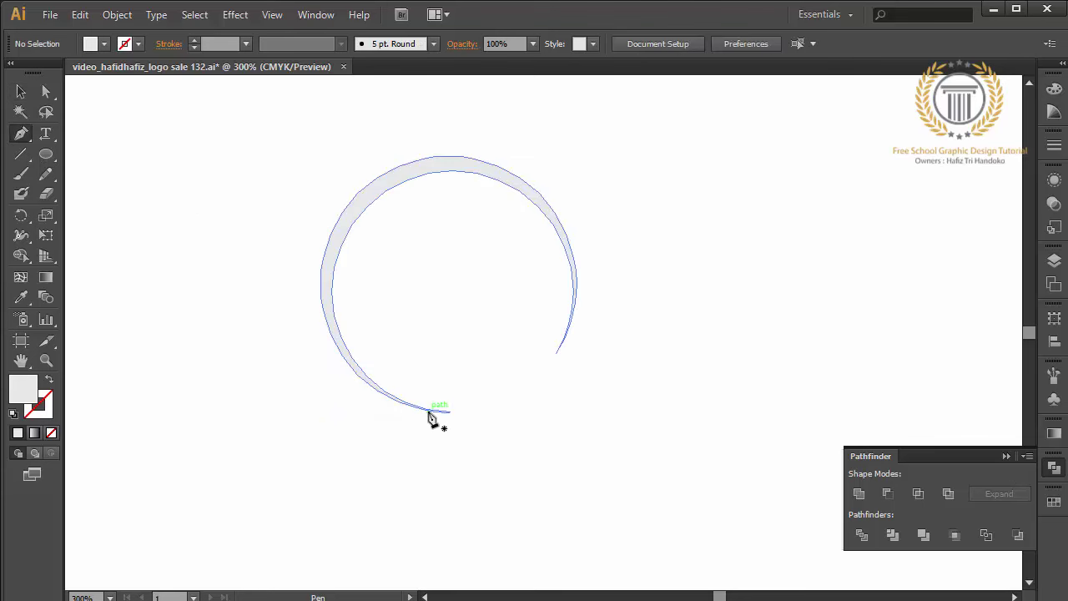
pyautogui.click(429, 411)
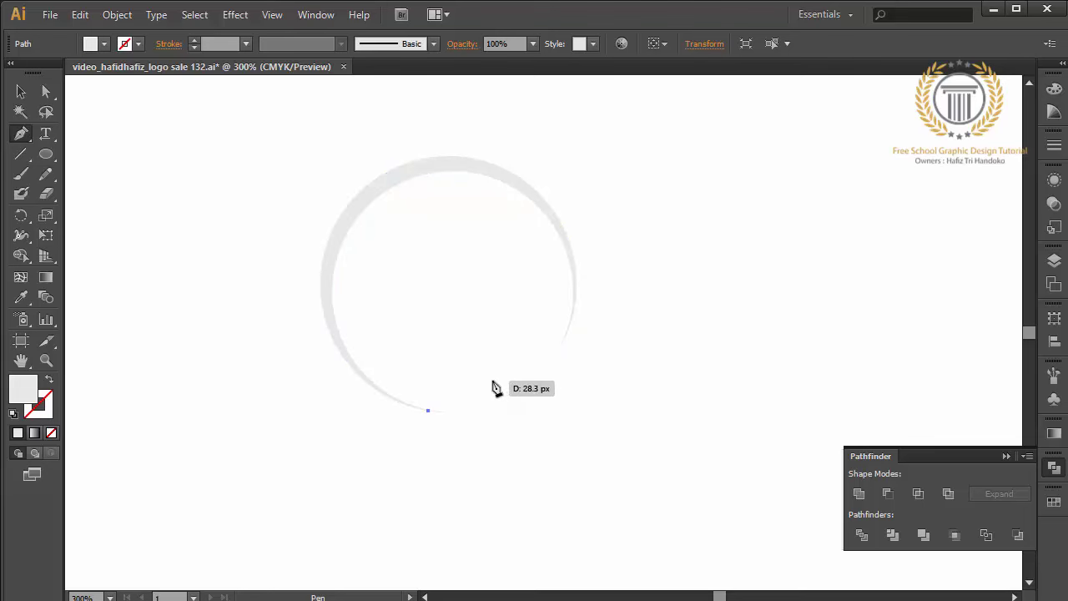
pyautogui.moveTo(492, 382); pyautogui.dragTo(490, 341)
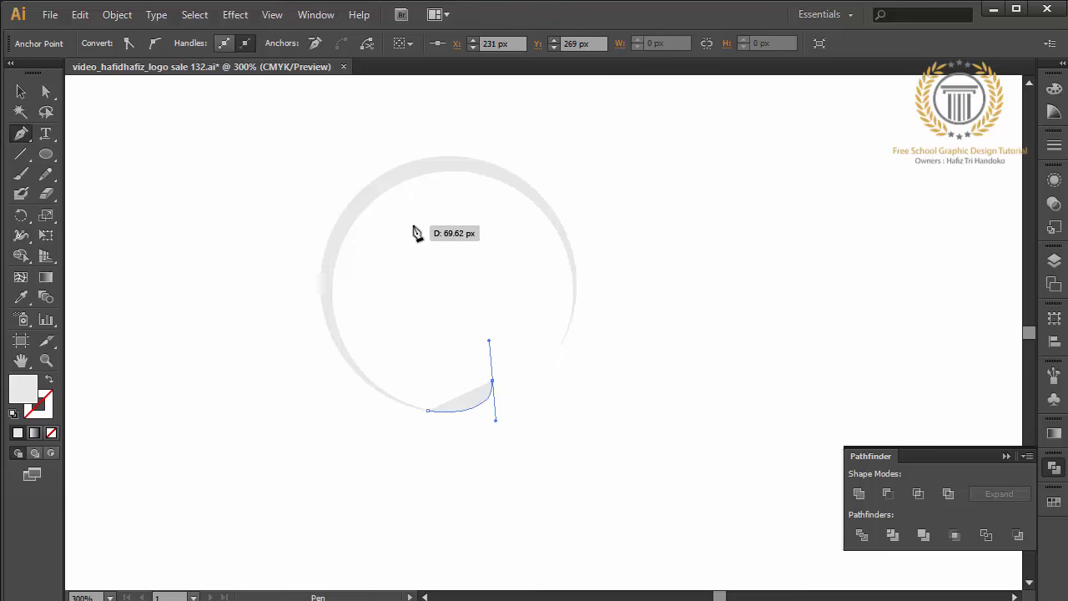
pyautogui.moveTo(413, 225)
pyautogui.mouseDown()
pyautogui.moveTo(365, 179)
pyautogui.moveTo(379, 198)
pyautogui.mouseUp()
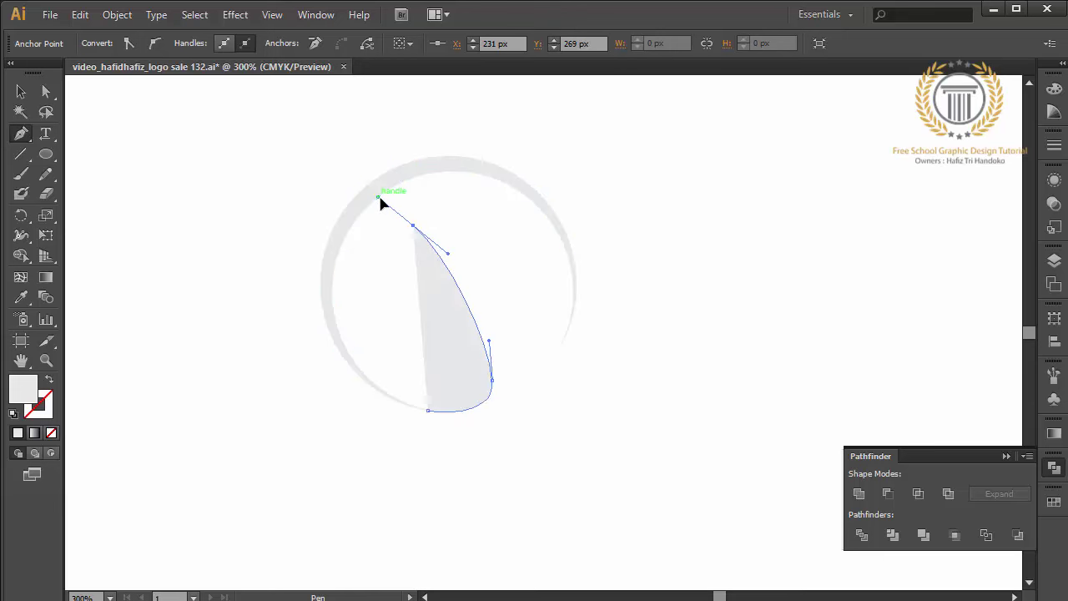
pyautogui.click(414, 227)
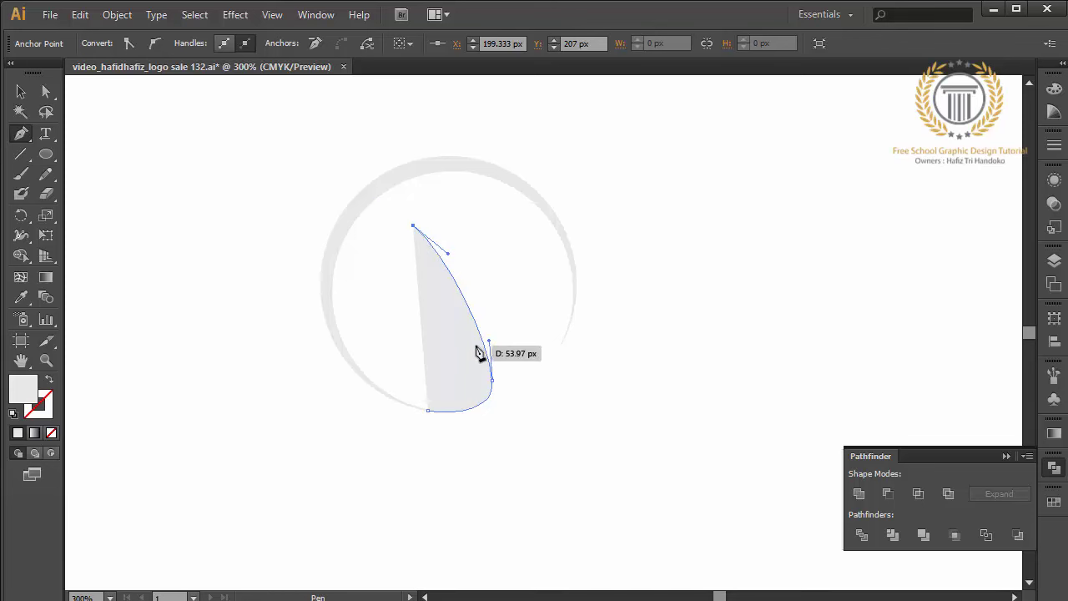
pyautogui.moveTo(475, 334); pyautogui.dragTo(495, 398)
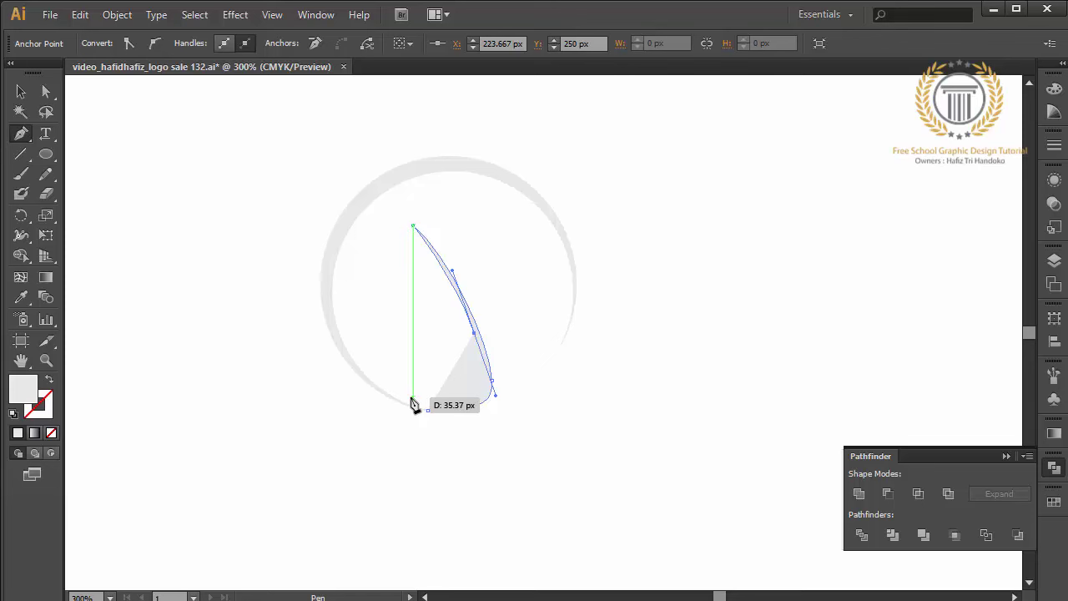
pyautogui.moveTo(437, 407); pyautogui.dragTo(412, 397)
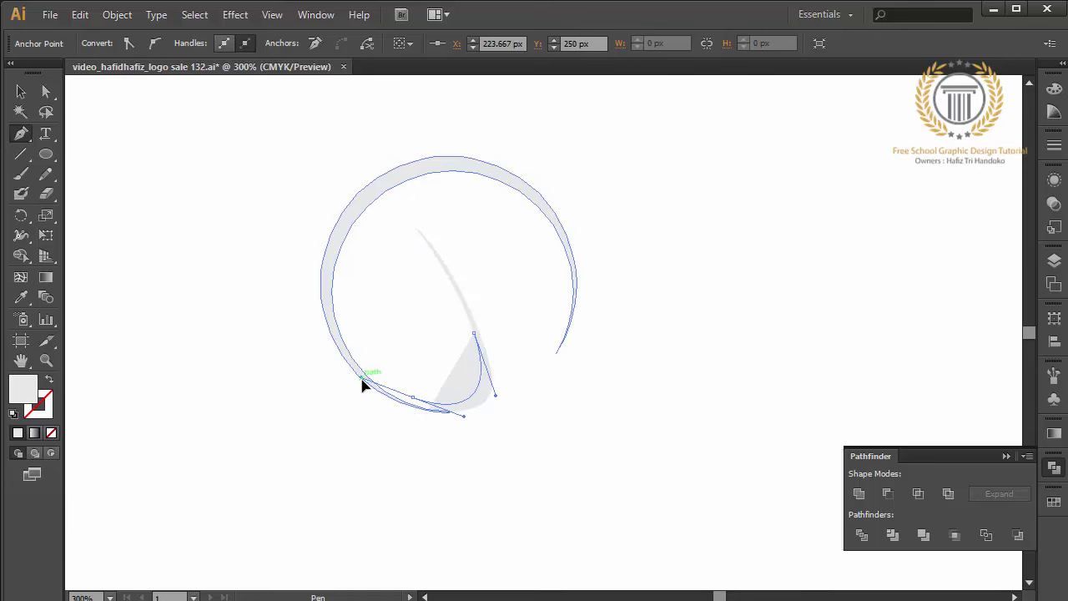
# Trace the leaf's left side with a sharp upper corner and close the path.
pyautogui.click(363, 382)
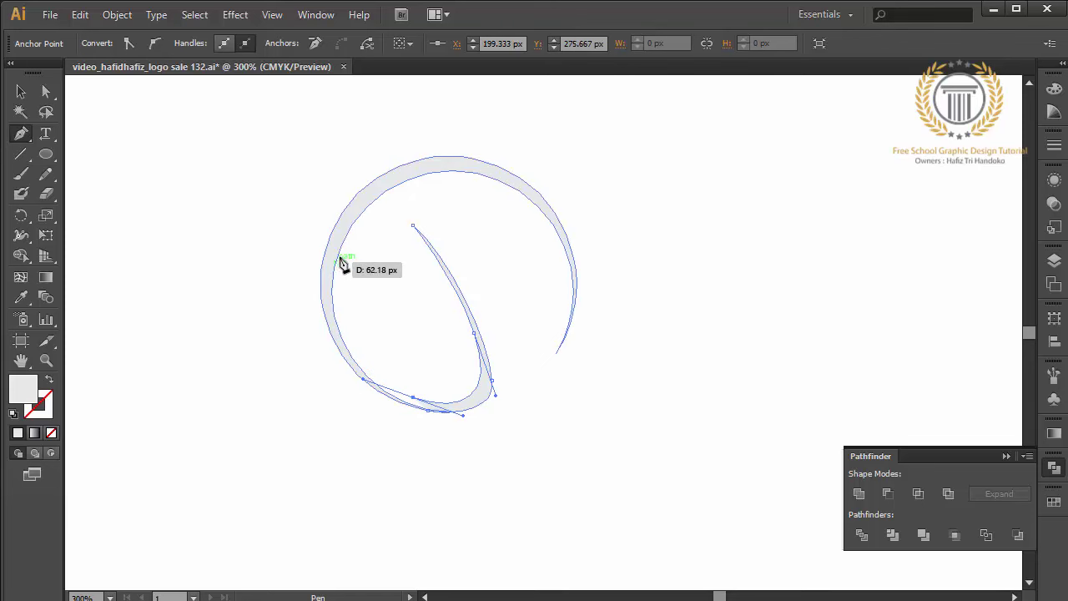
pyautogui.moveTo(354, 222); pyautogui.dragTo(403, 158)
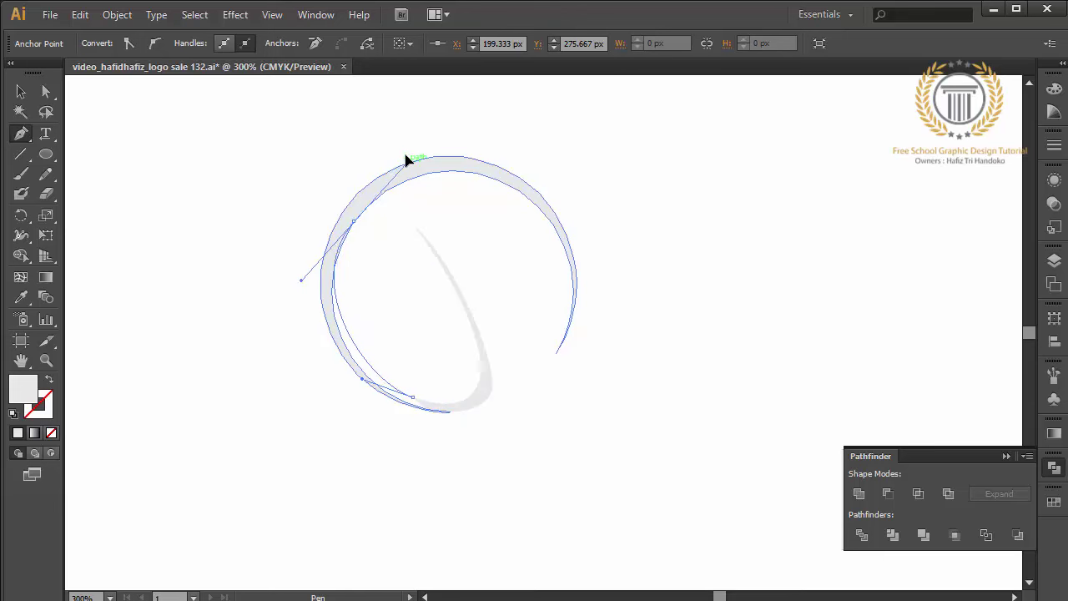
pyautogui.click(354, 223)
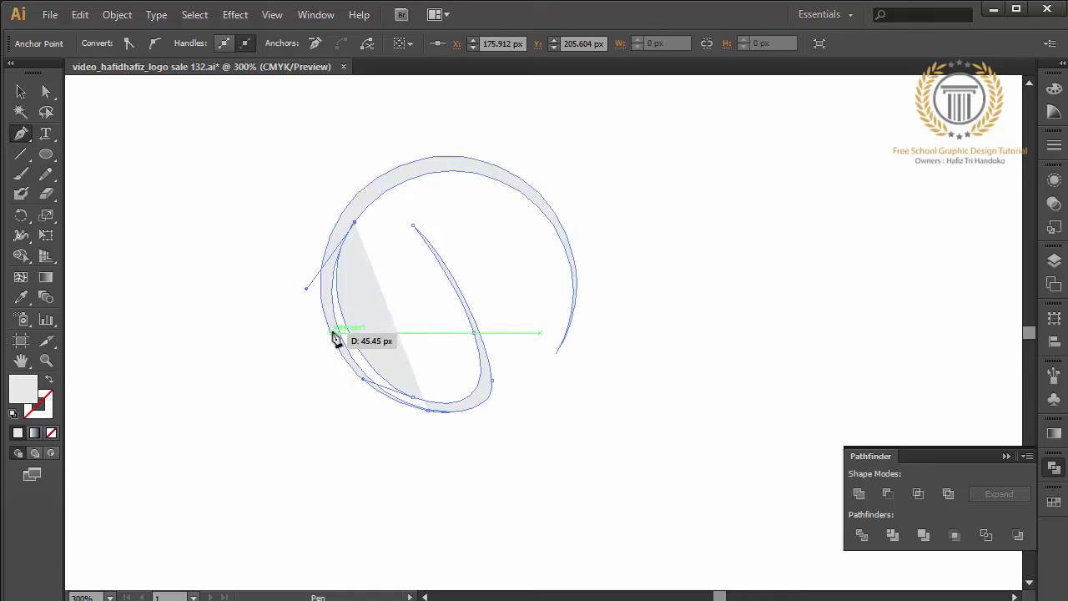
pyautogui.moveTo(335, 326); pyautogui.dragTo(346, 372)
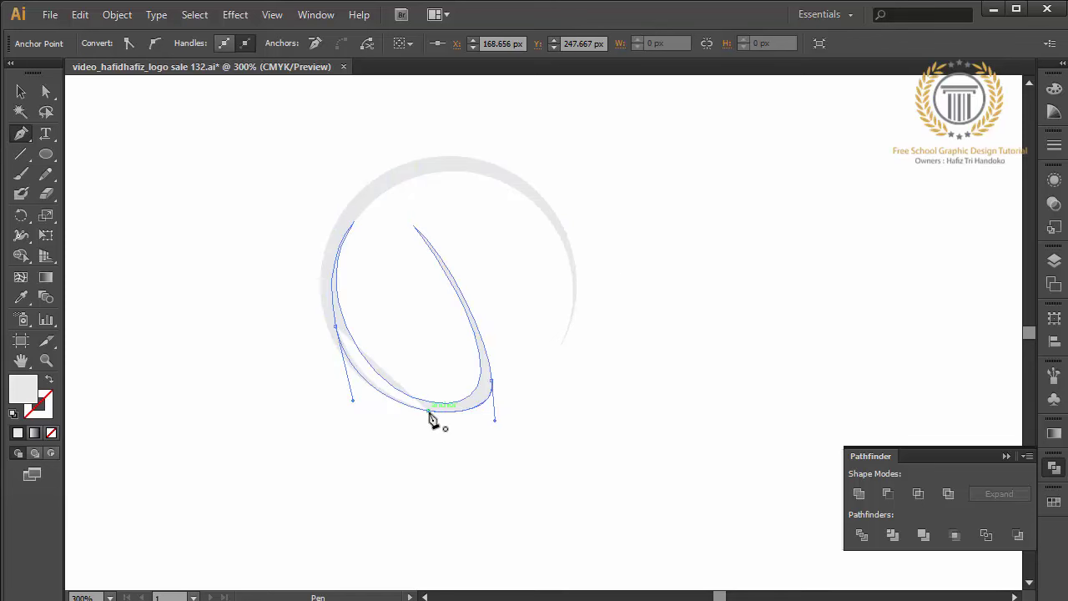
pyautogui.click(428, 412)
pyautogui.click(21, 91)
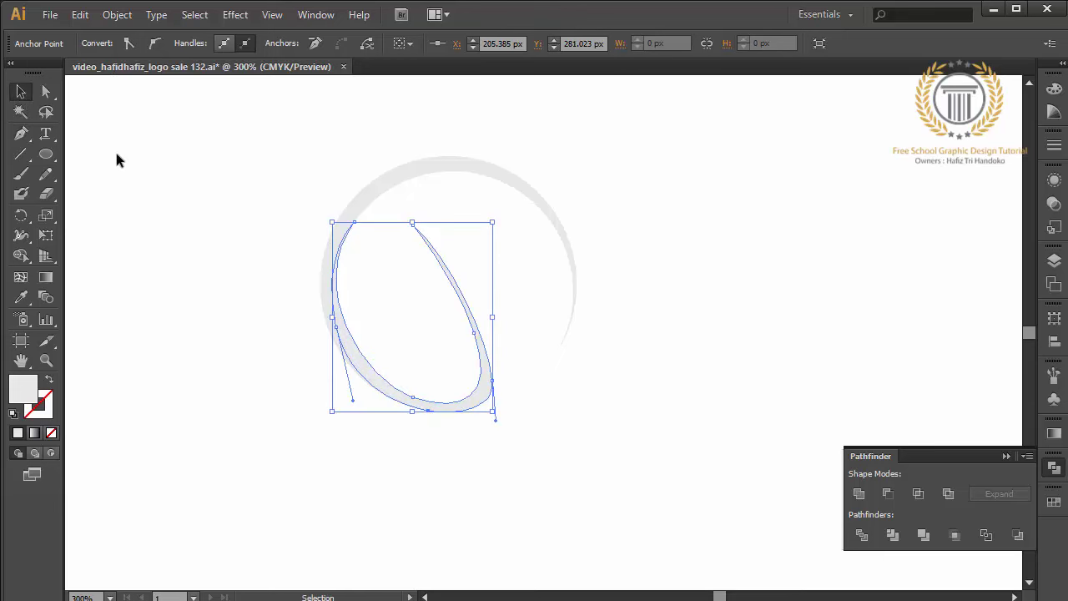
pyautogui.click(126, 163)
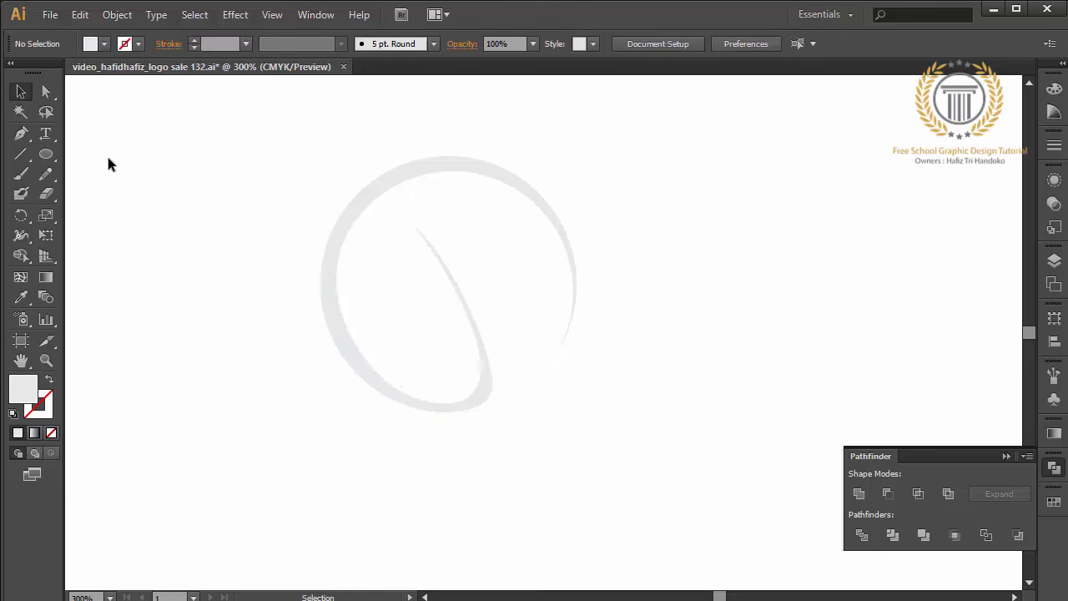
# Refine the swoosh's lower-left, right-side and base curves with Direct Selection.
pyautogui.click(46, 92)
pyautogui.click(360, 356)
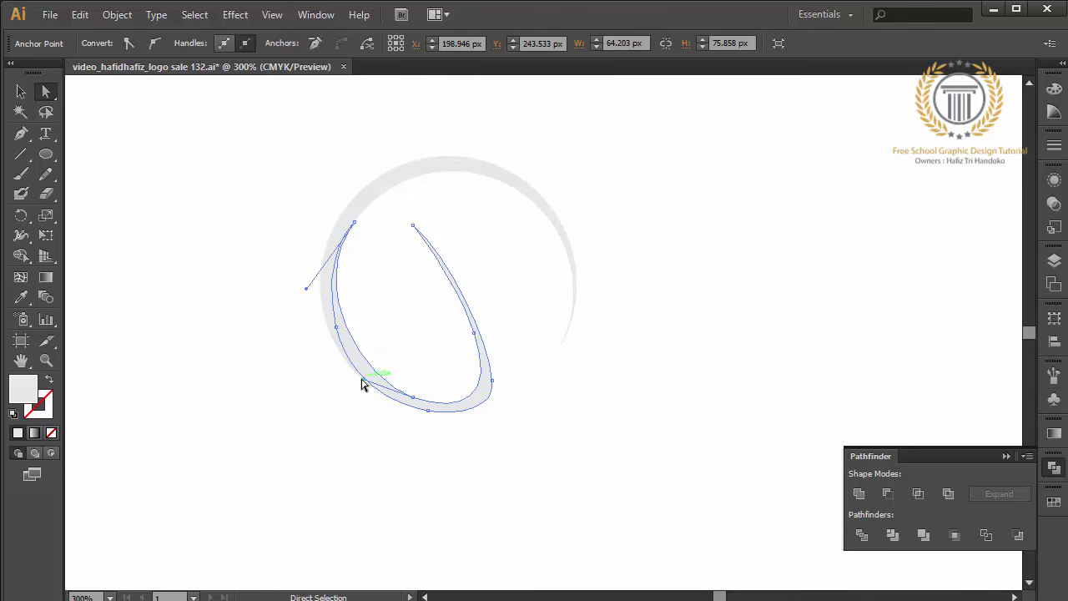
pyautogui.moveTo(361, 383); pyautogui.dragTo(353, 381)
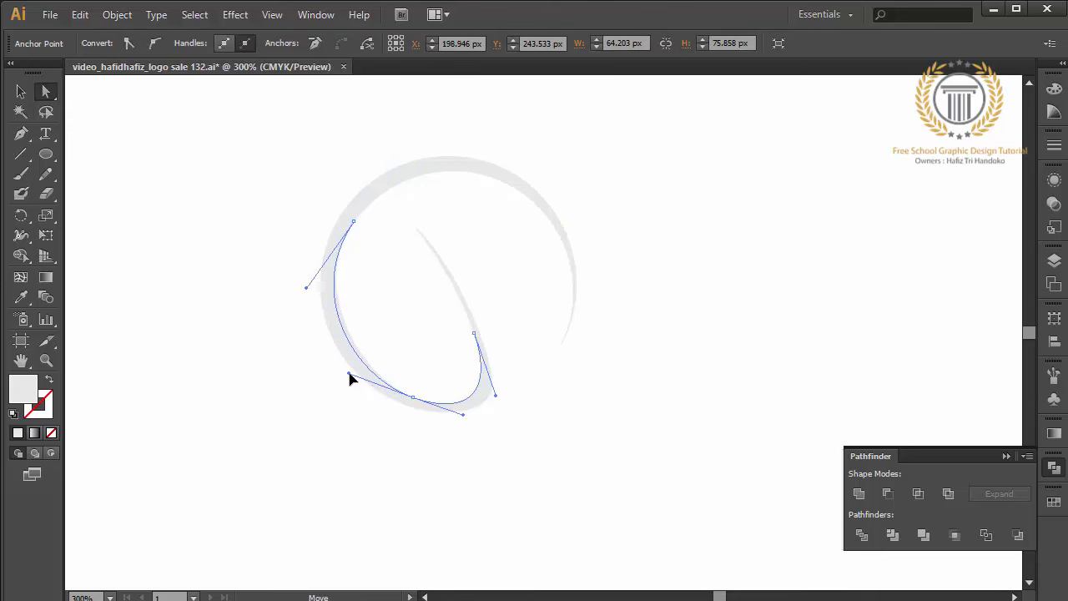
pyautogui.click(315, 410)
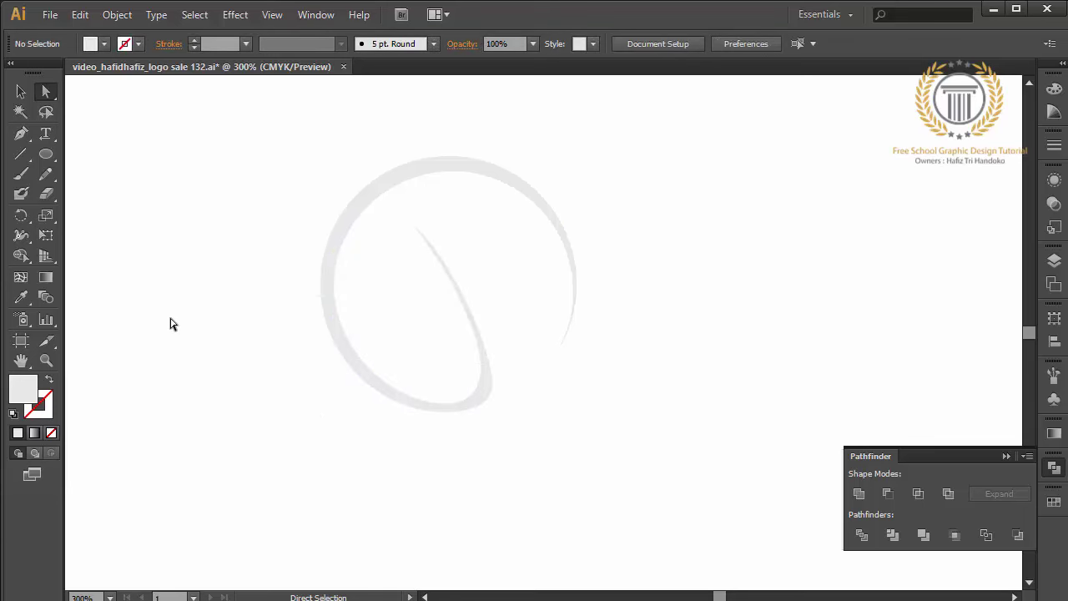
pyautogui.click(480, 406)
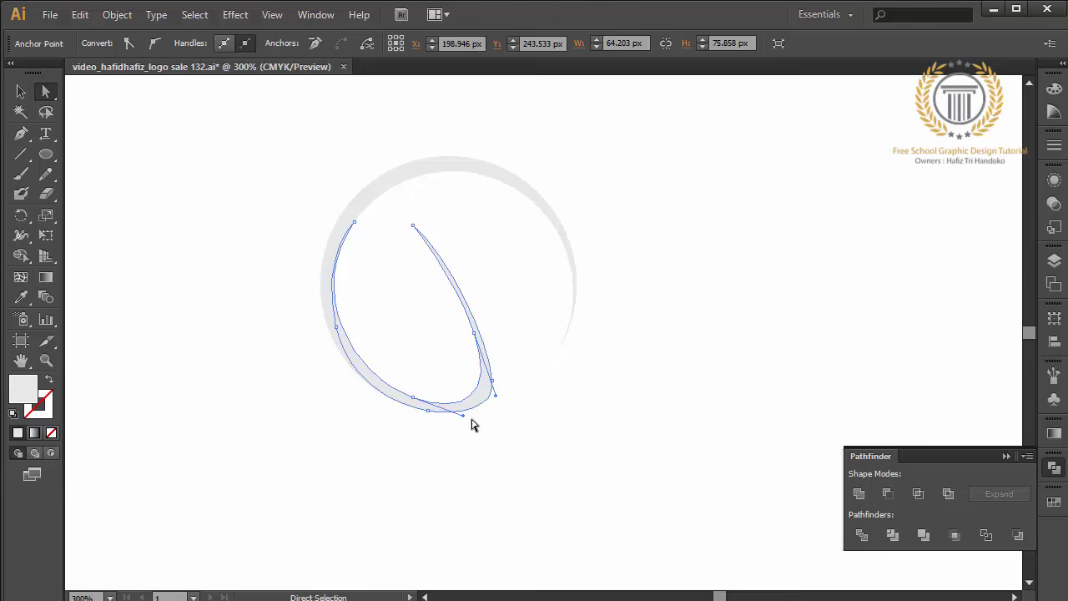
pyautogui.moveTo(474, 336); pyautogui.dragTo(478, 351)
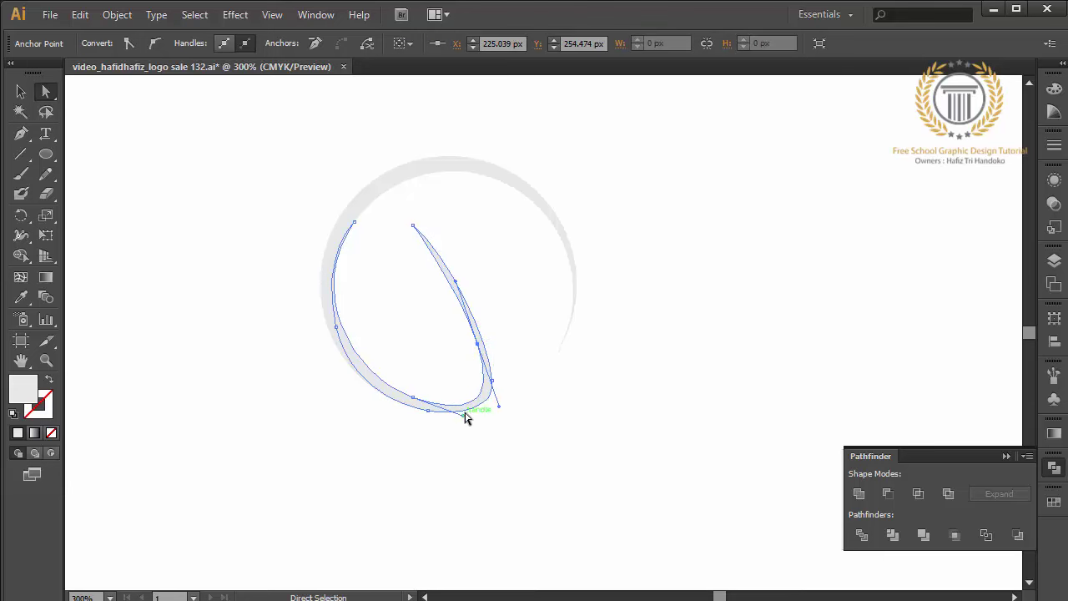
pyautogui.moveTo(499, 407); pyautogui.dragTo(493, 410)
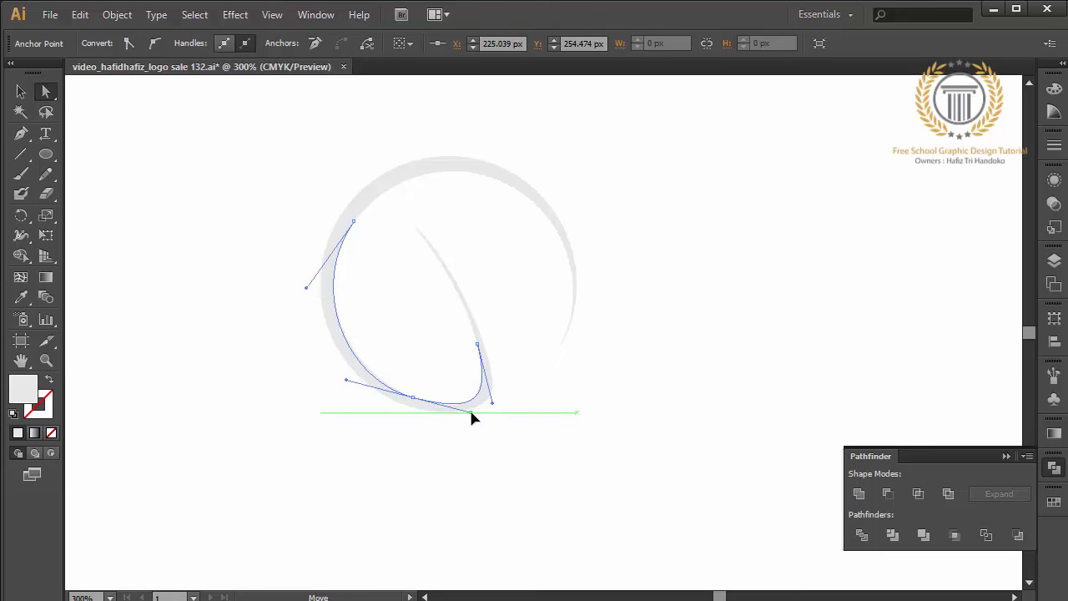
pyautogui.moveTo(466, 413); pyautogui.dragTo(475, 419)
pyautogui.click(486, 446)
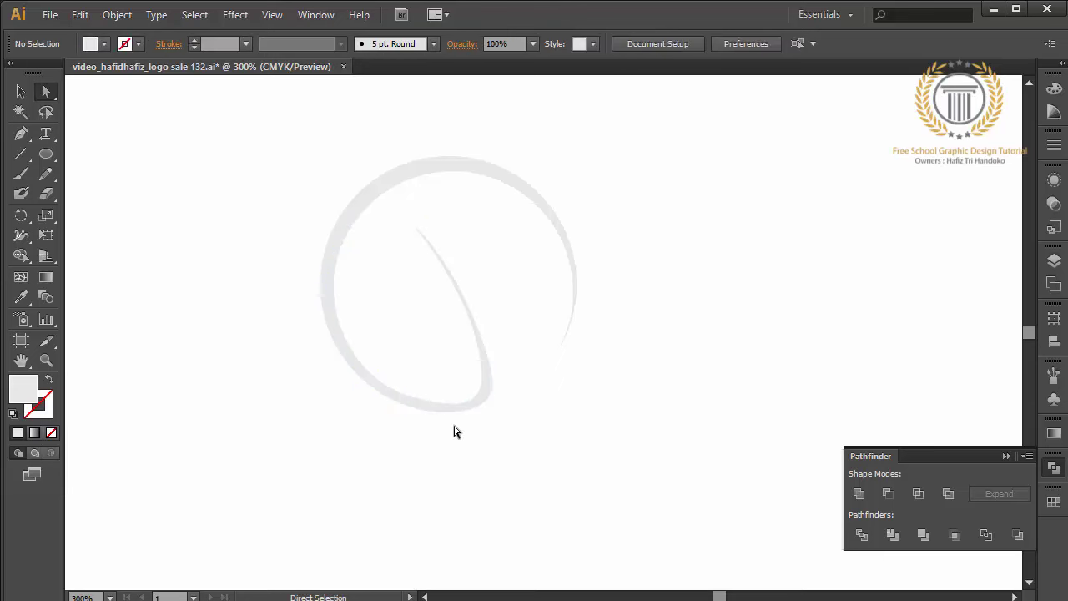
pyautogui.click(23, 155)
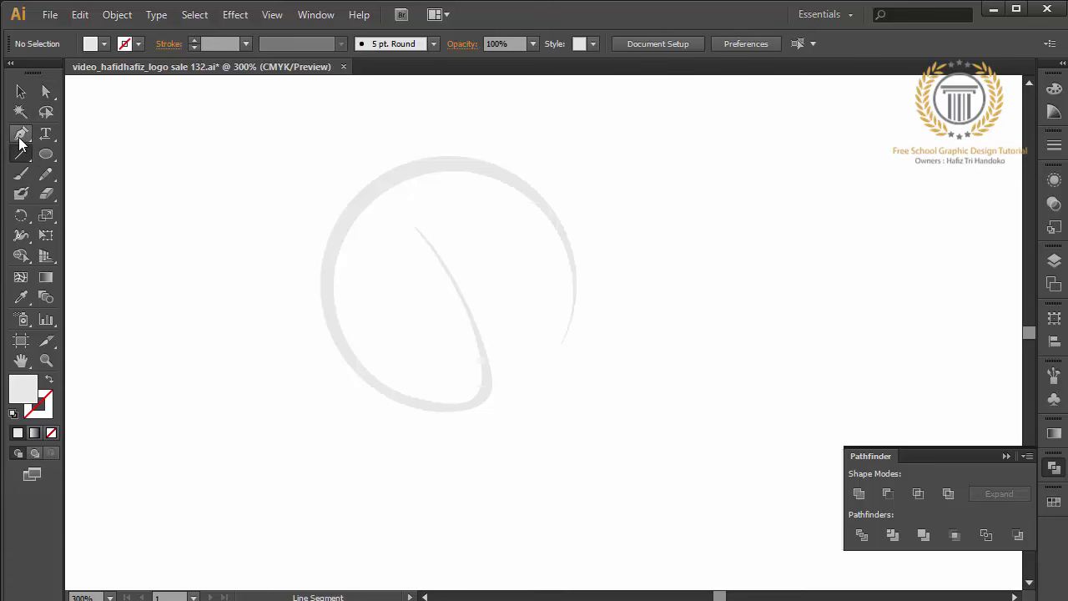
# Draw a small closed filler shape along the ring's bottom join.
pyautogui.click(21, 135)
pyautogui.click(482, 377)
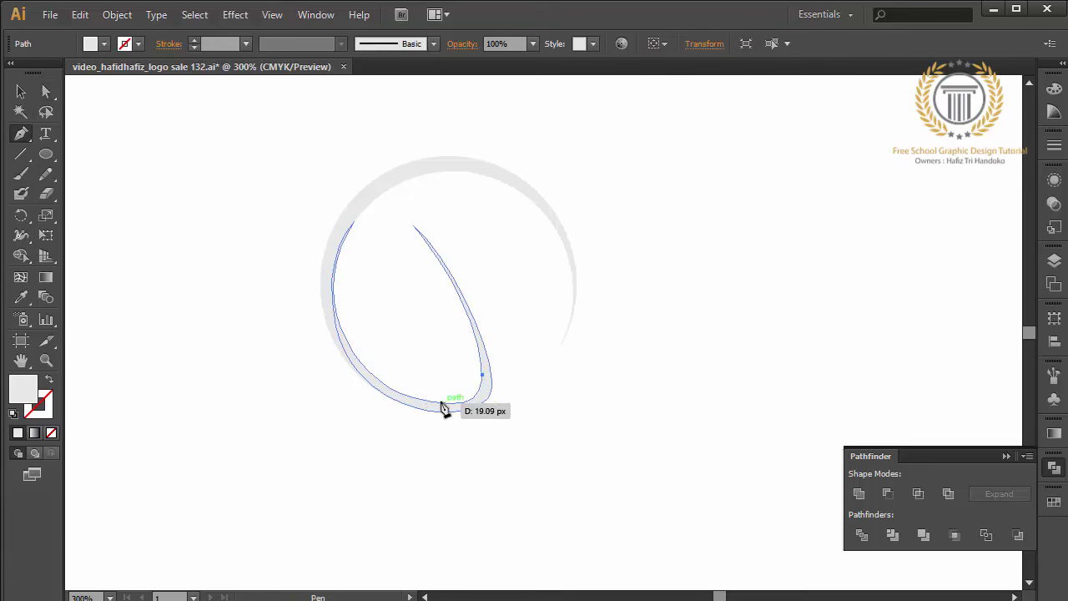
pyautogui.moveTo(423, 403)
pyautogui.mouseDown()
pyautogui.moveTo(367, 400)
pyautogui.moveTo(360, 387)
pyautogui.mouseUp()
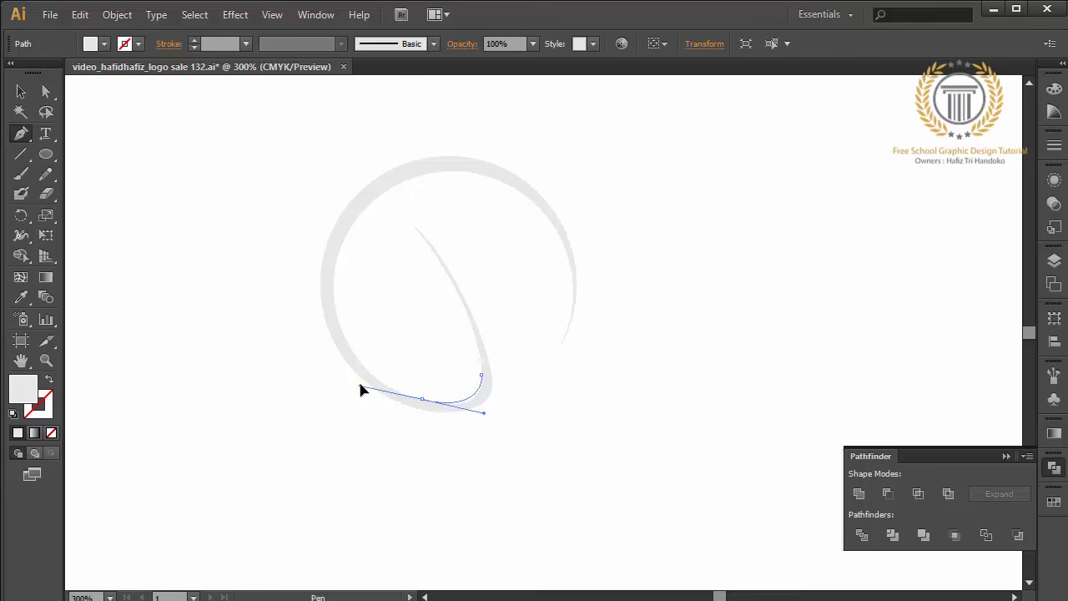
pyautogui.click(423, 402)
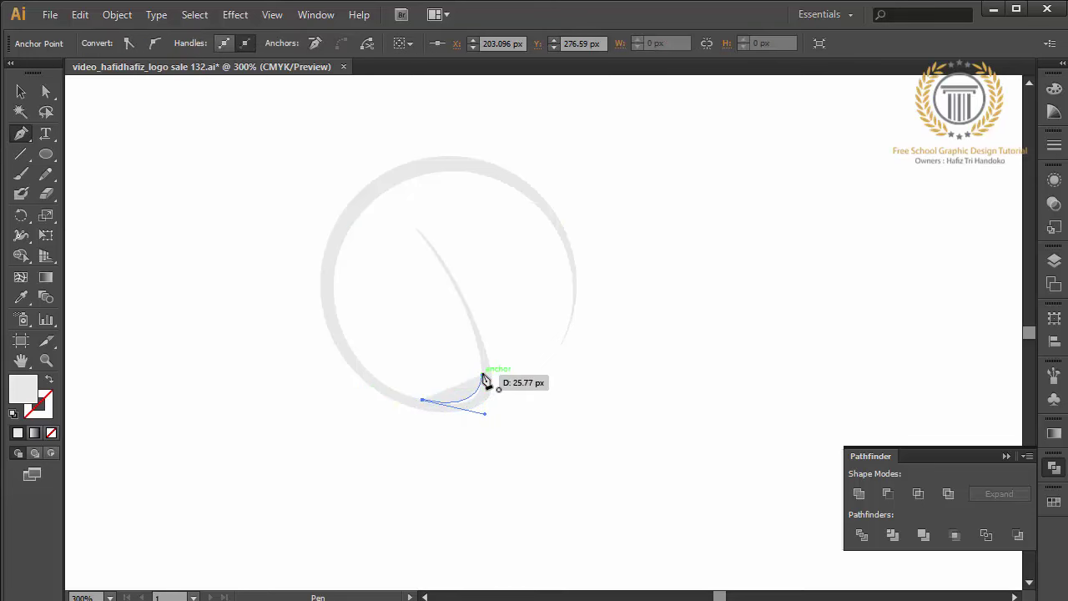
pyautogui.moveTo(484, 368); pyautogui.dragTo(480, 314)
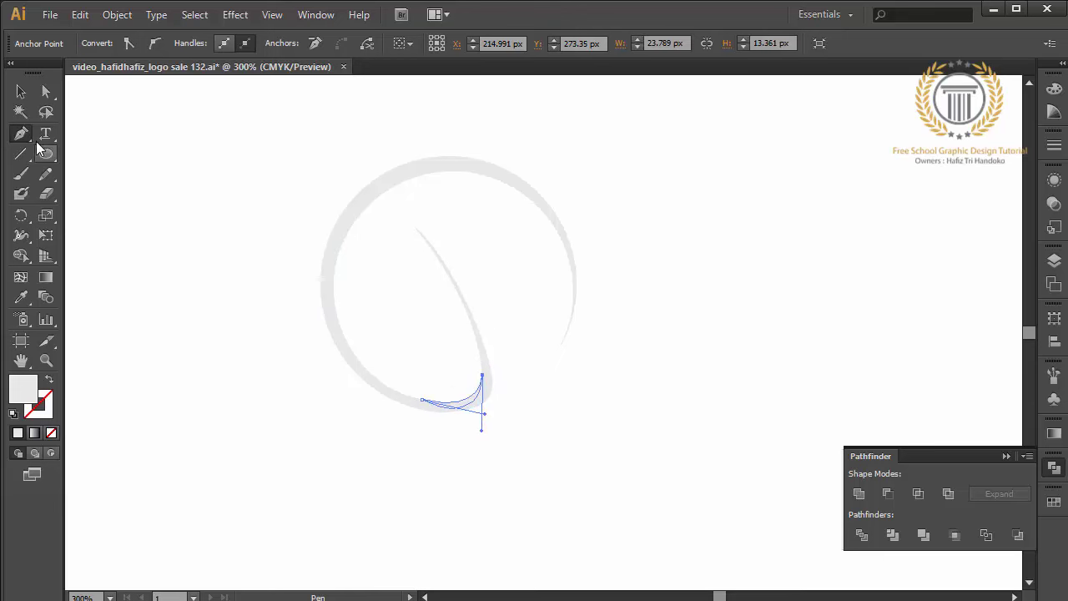
pyautogui.click(18, 93)
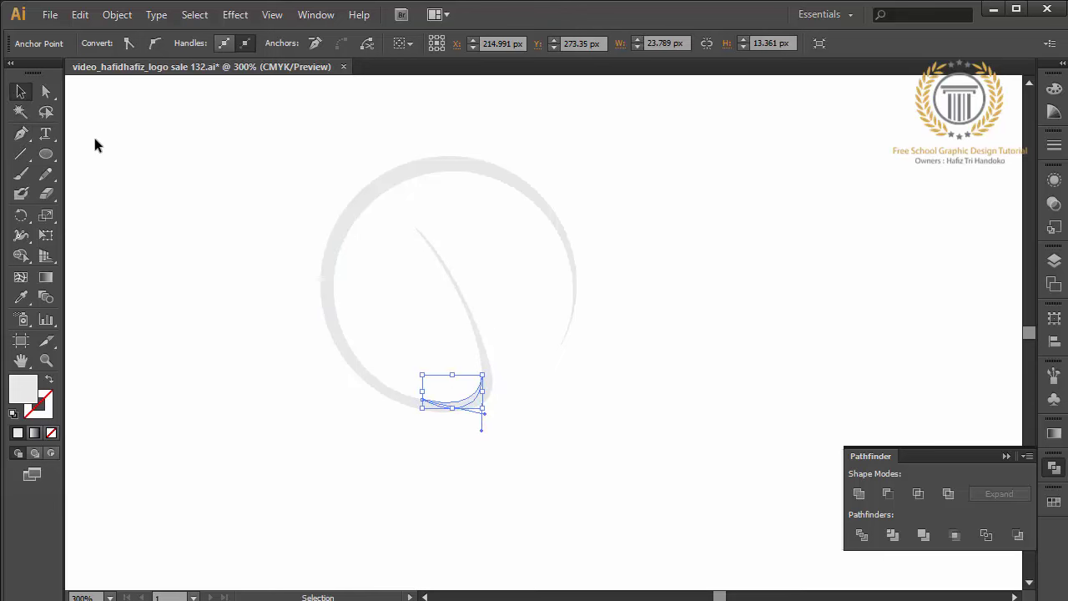
pyautogui.click(92, 145)
# Start a new curved Pen path from the ring's bottom up toward the leaf tip.
pyautogui.click(21, 134)
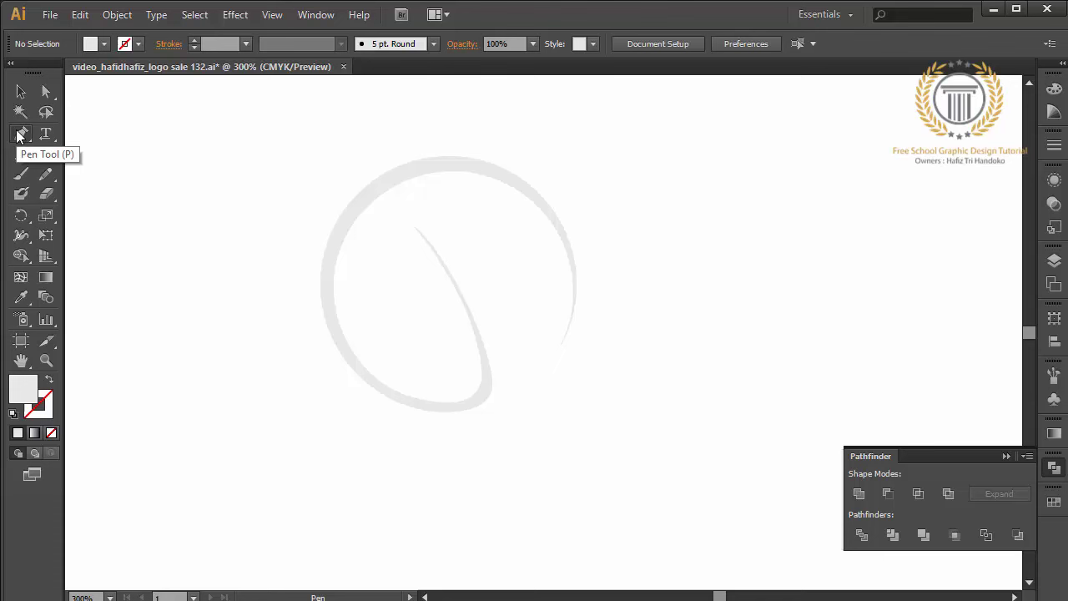
pyautogui.click(451, 375)
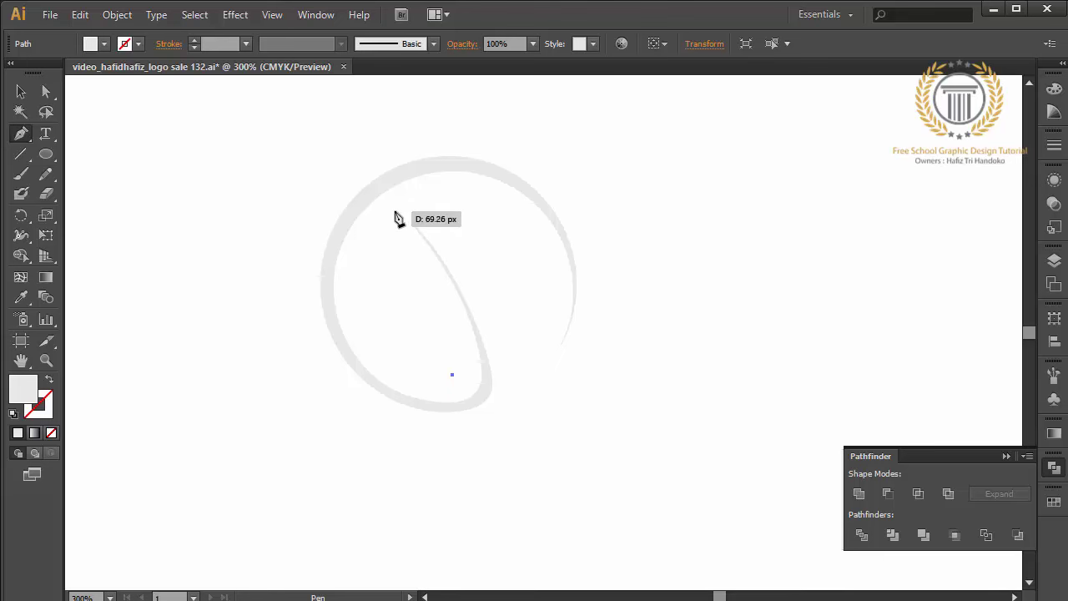
pyautogui.moveTo(393, 211)
pyautogui.mouseDown()
pyautogui.moveTo(429, 102)
pyautogui.moveTo(440, 108)
pyautogui.moveTo(433, 214)
pyautogui.mouseUp()
# Continue the leaf outline along its right edge, top tip and inner edge, with sharp corners.
pyautogui.click(396, 375)
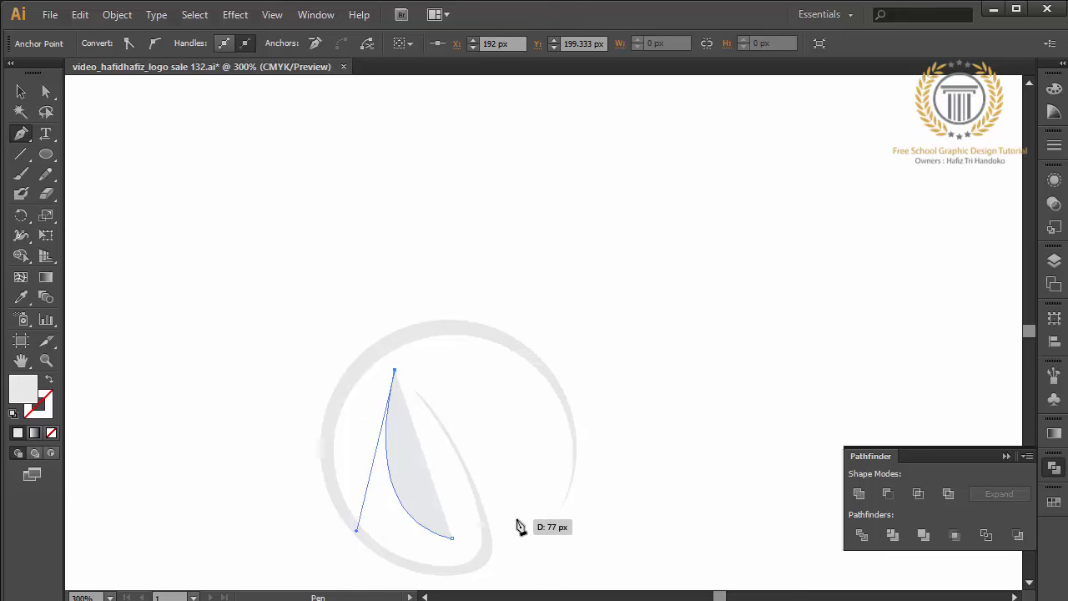
pyautogui.moveTo(517, 520); pyautogui.dragTo(477, 505)
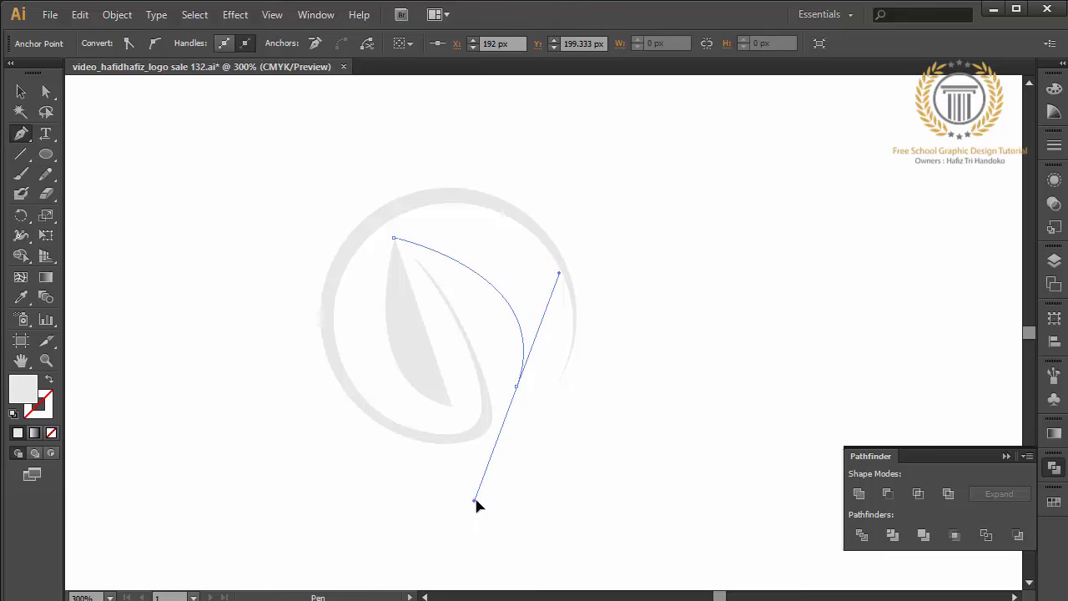
pyautogui.moveTo(477, 504); pyautogui.dragTo(485, 510)
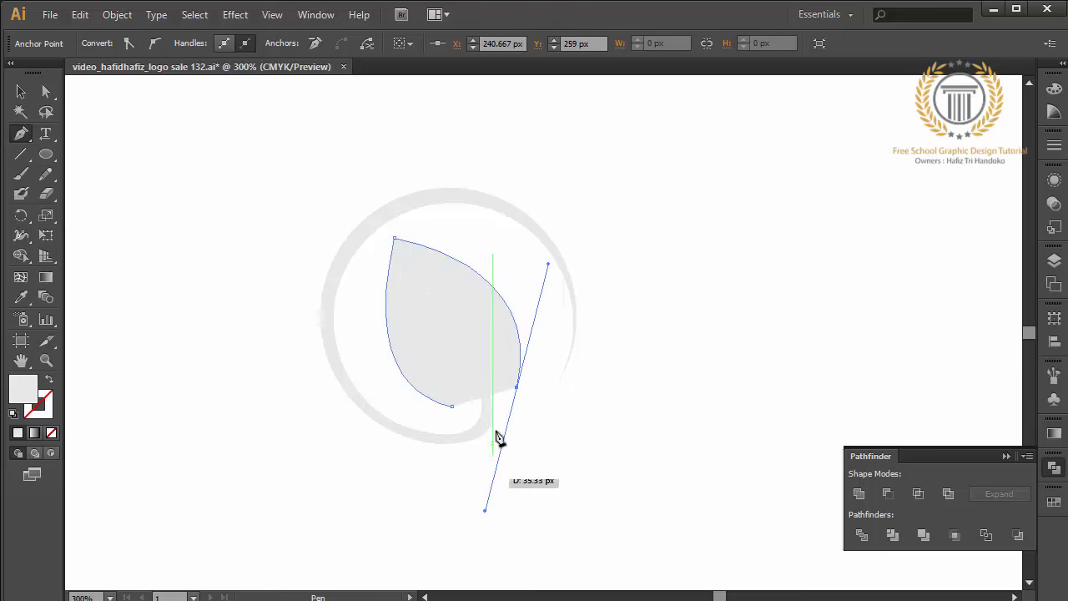
pyautogui.click(517, 388)
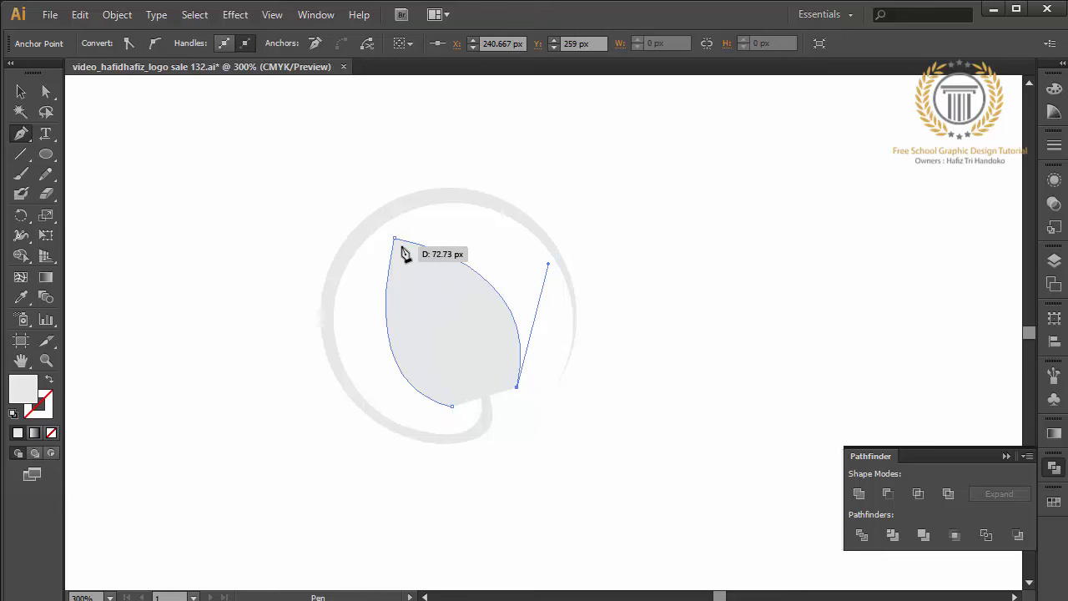
pyautogui.moveTo(402, 249); pyautogui.dragTo(271, 214)
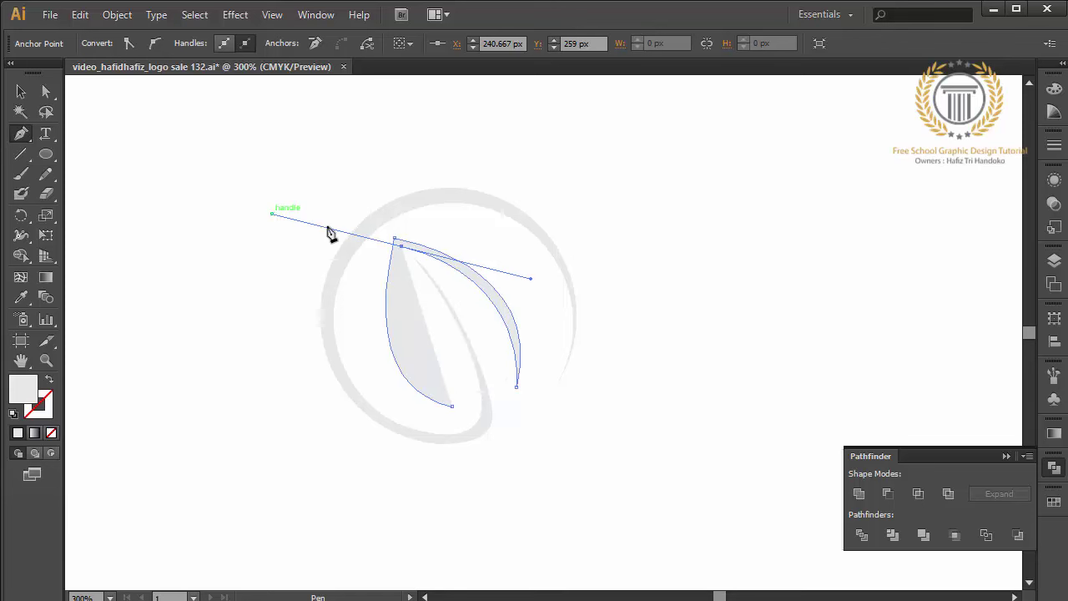
pyautogui.click(401, 249)
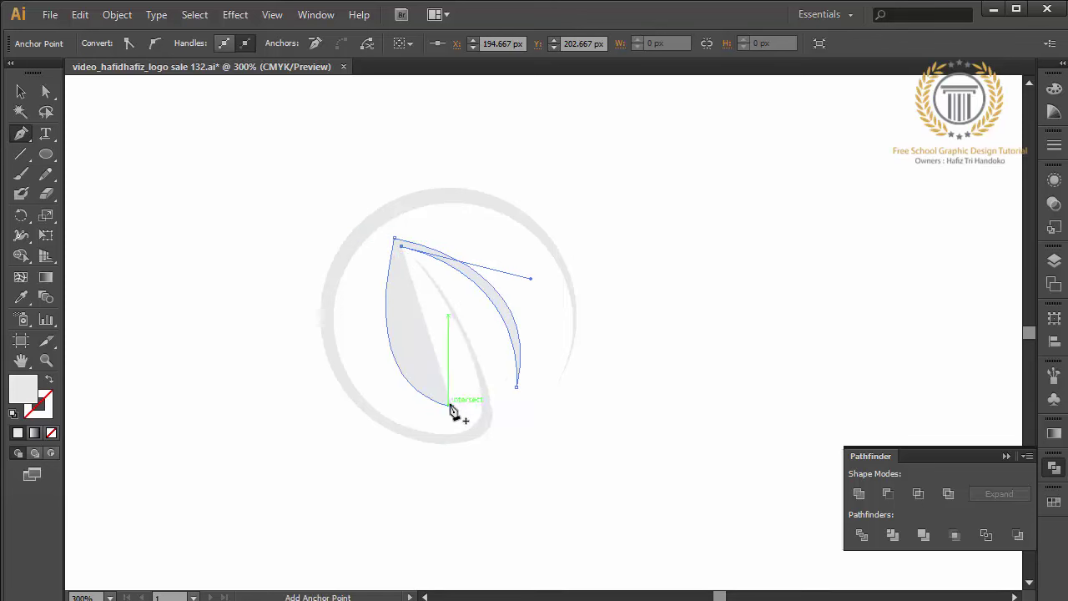
pyautogui.moveTo(453, 408); pyautogui.dragTo(531, 431)
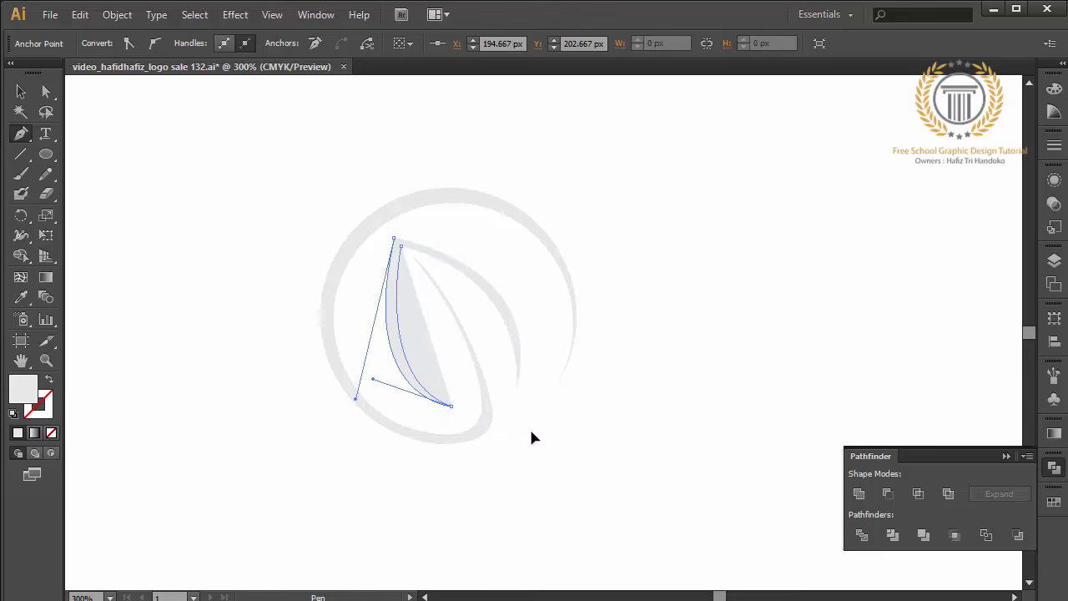
pyautogui.hotkey('ctrl', 'z')
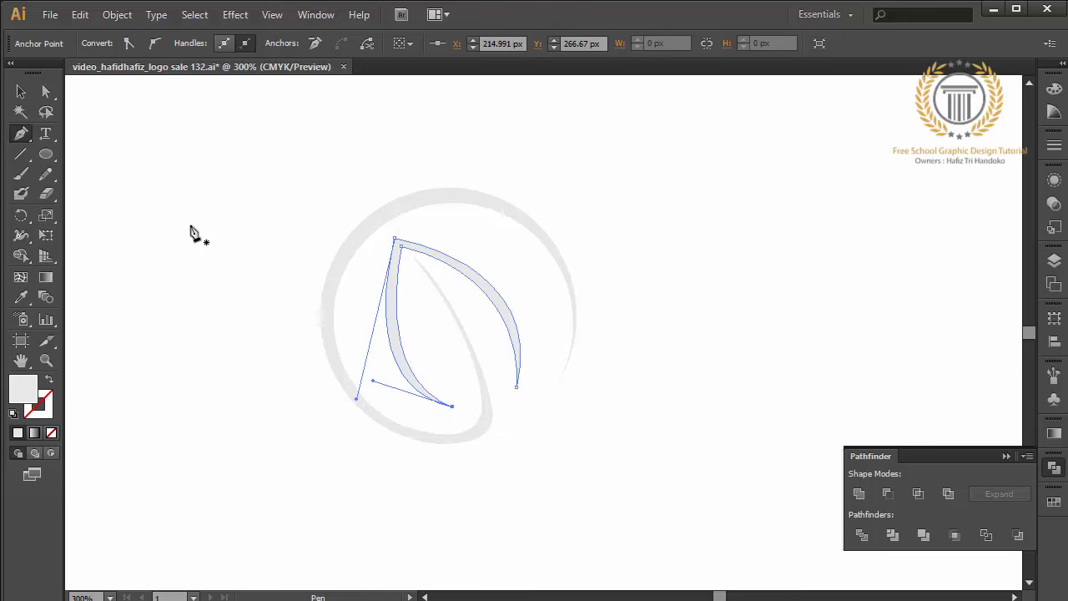
pyautogui.click(46, 93)
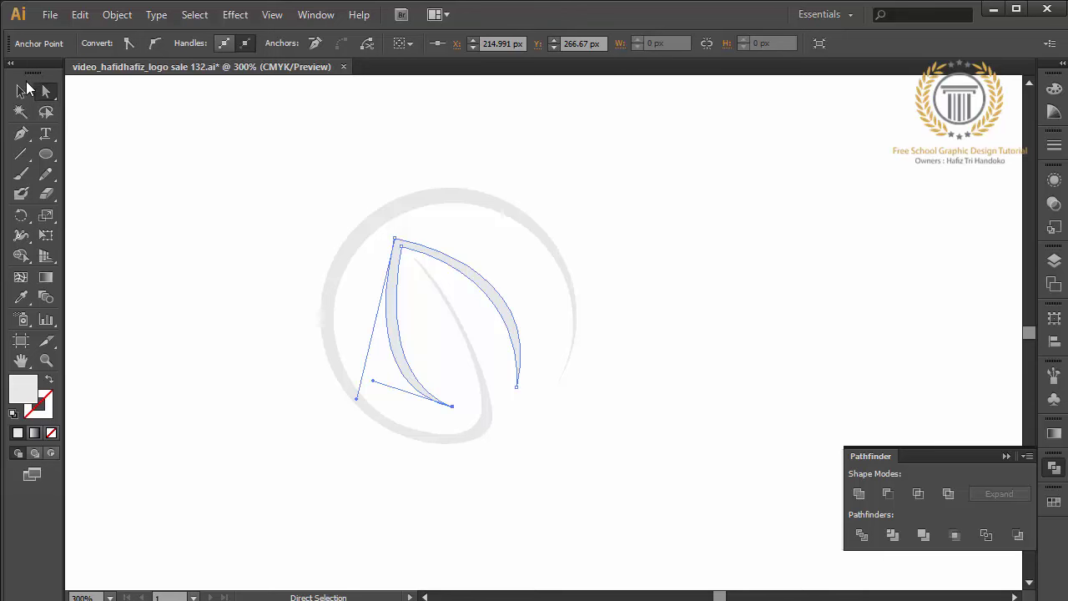
# Unite the ring and filler piece with Pathfinder and nudge the result slightly down.
pyautogui.click(23, 92)
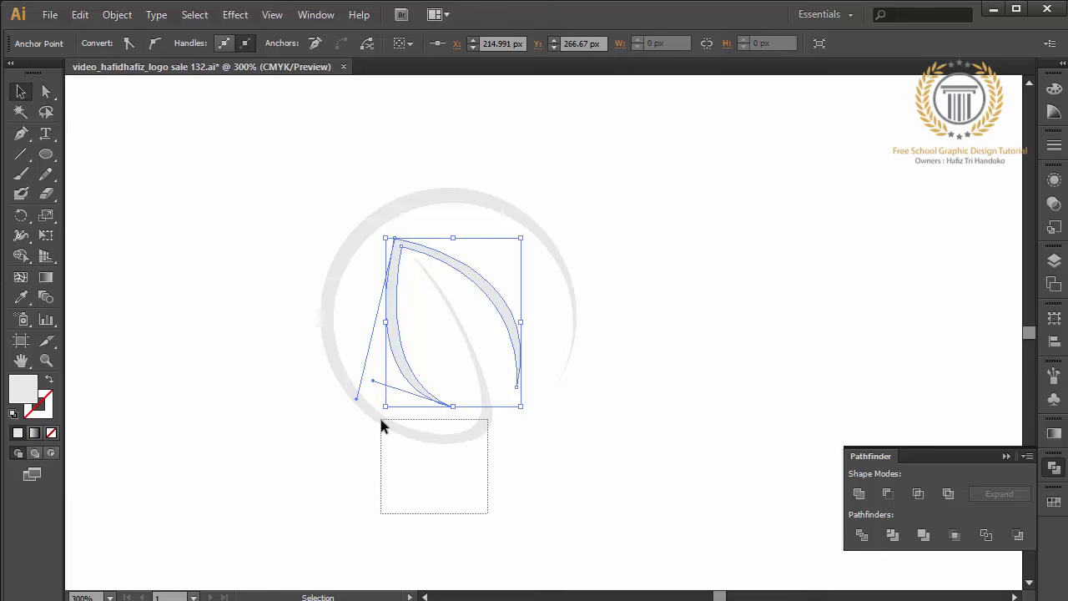
pyautogui.moveTo(392, 443); pyautogui.dragTo(379, 414)
pyautogui.click(855, 494)
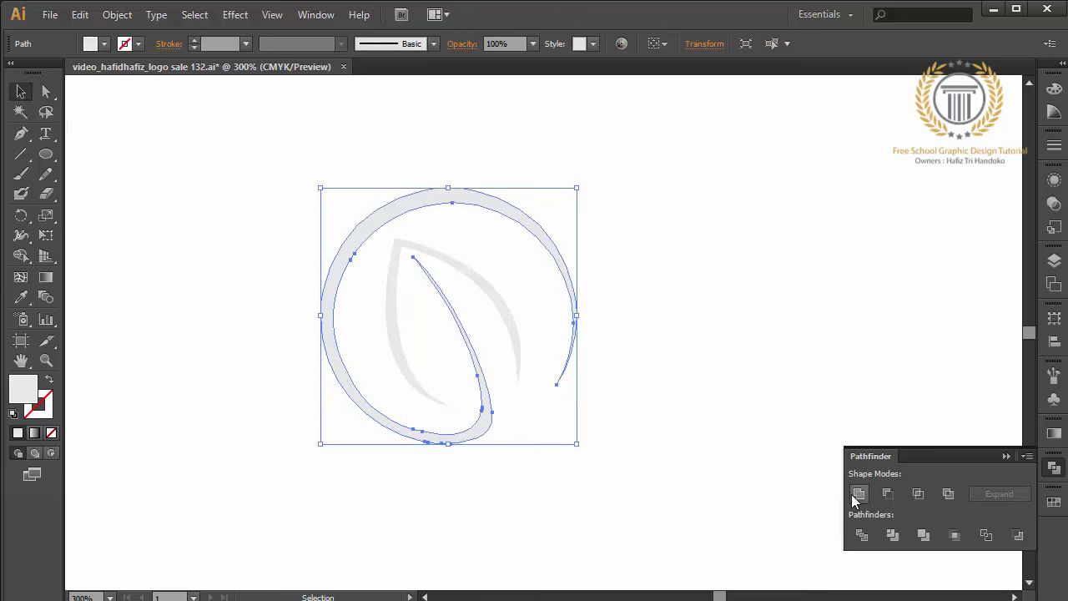
pyautogui.click(696, 530)
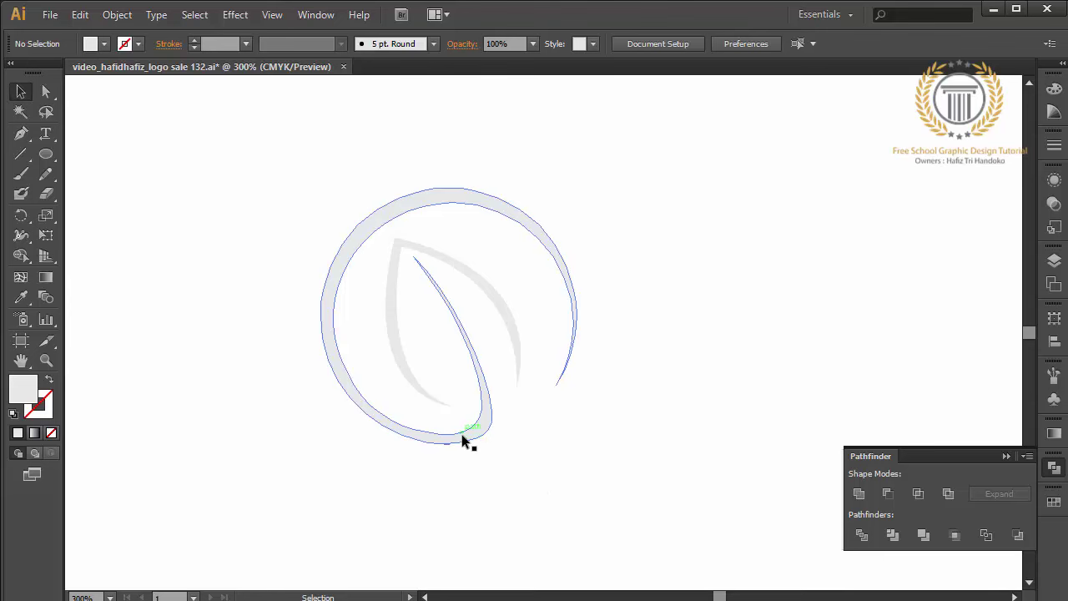
pyautogui.moveTo(463, 440); pyautogui.dragTo(460, 440)
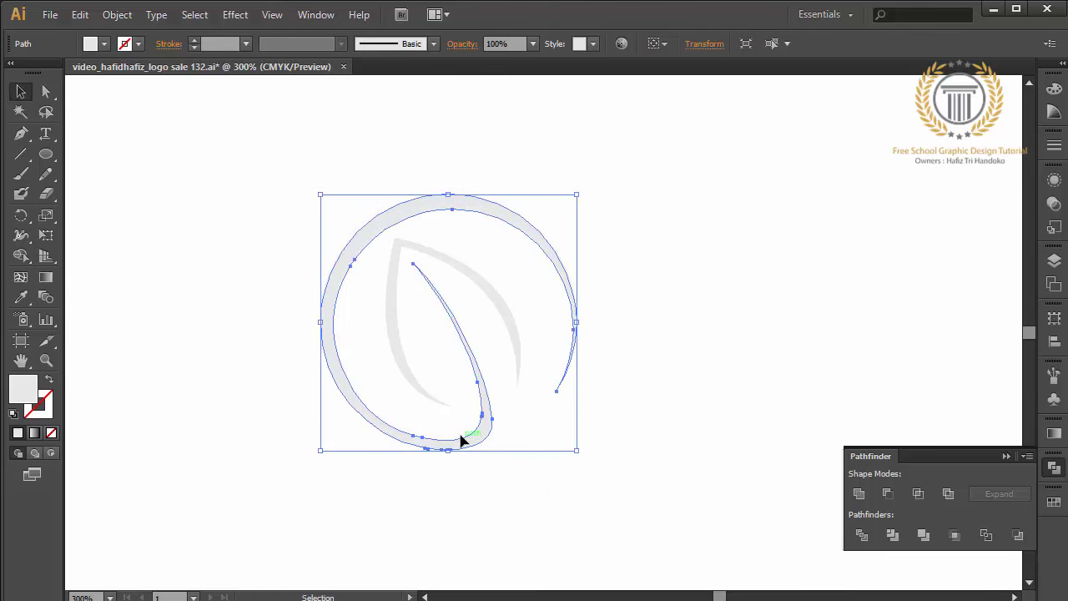
pyautogui.click(533, 476)
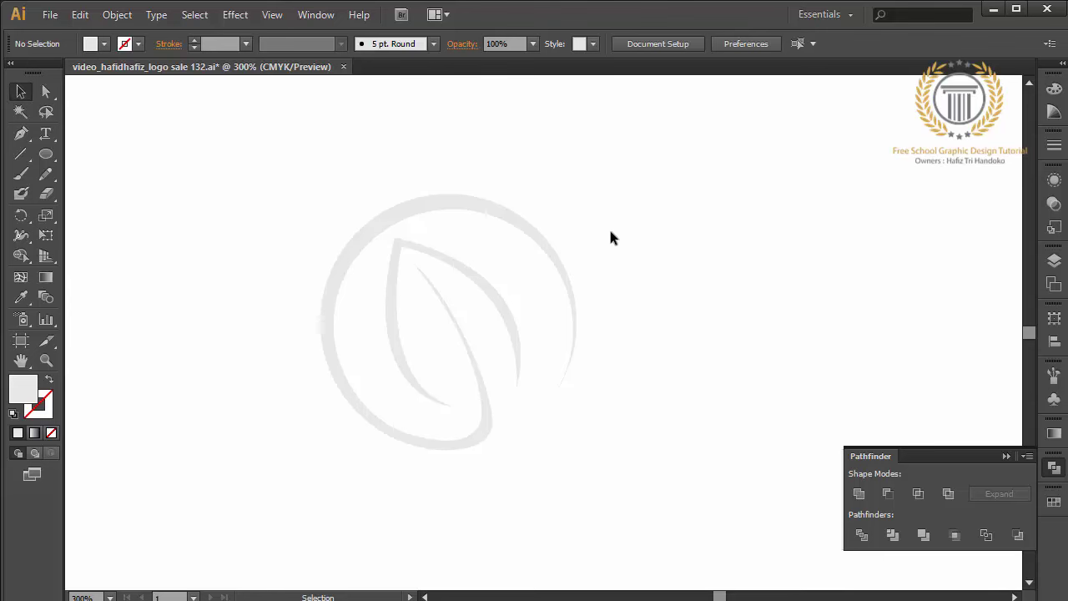
pyautogui.click(522, 223)
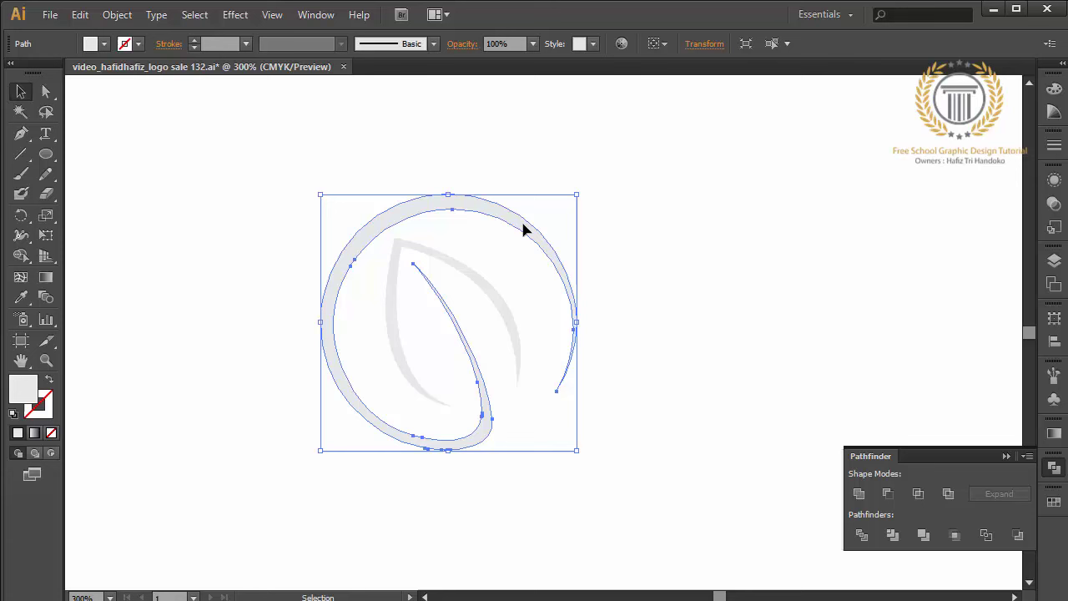
# Fill the ring and swoosh light green and the leaf outline bright CMYK Green.
pyautogui.click(1053, 504)
pyautogui.click(879, 519)
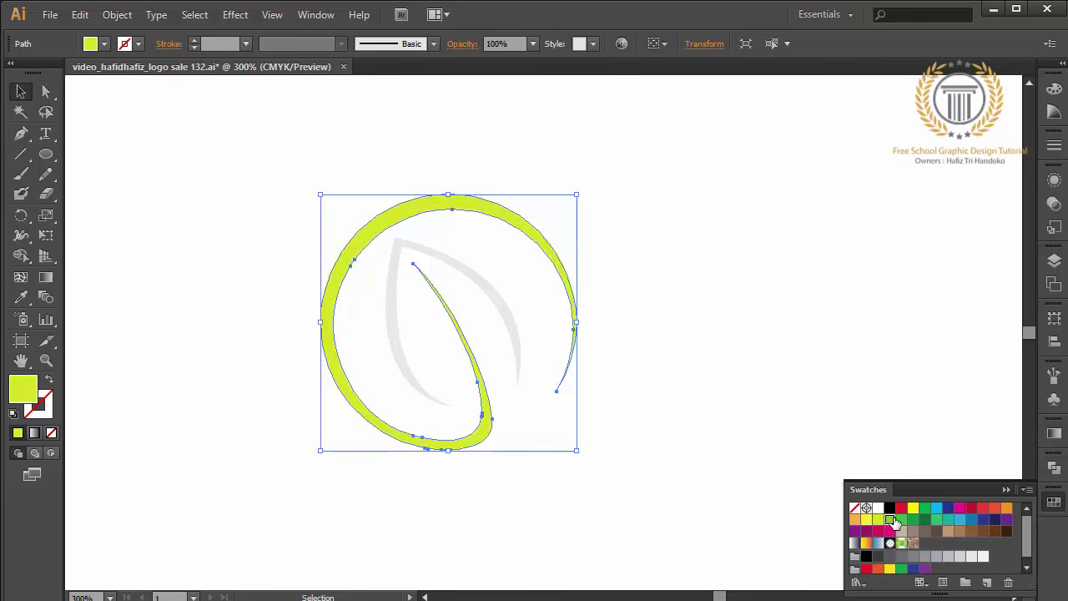
pyautogui.click(890, 520)
pyautogui.click(514, 340)
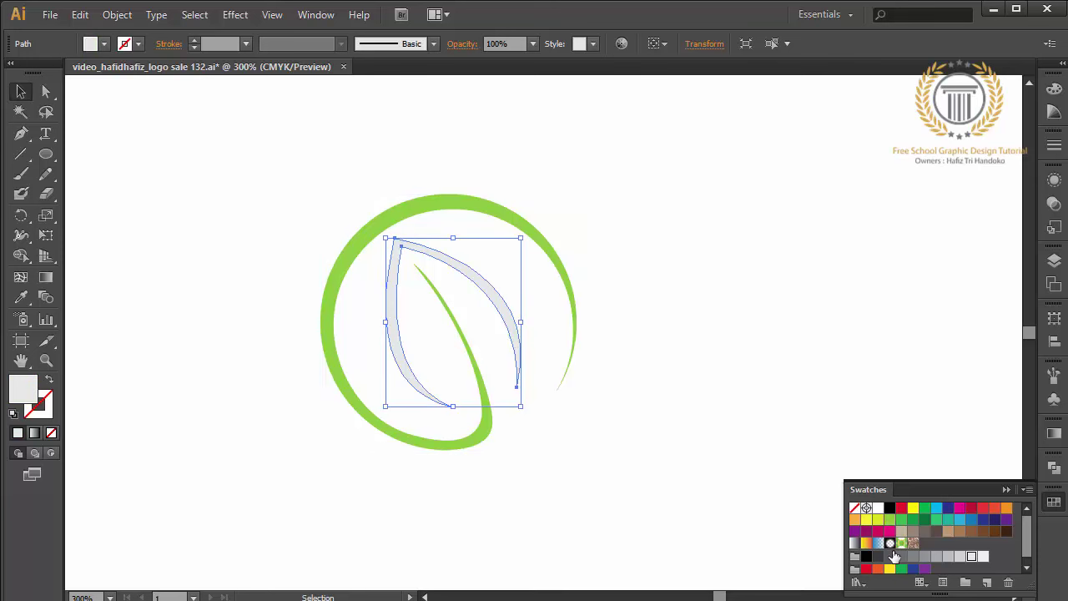
pyautogui.click(927, 518)
pyautogui.click(638, 412)
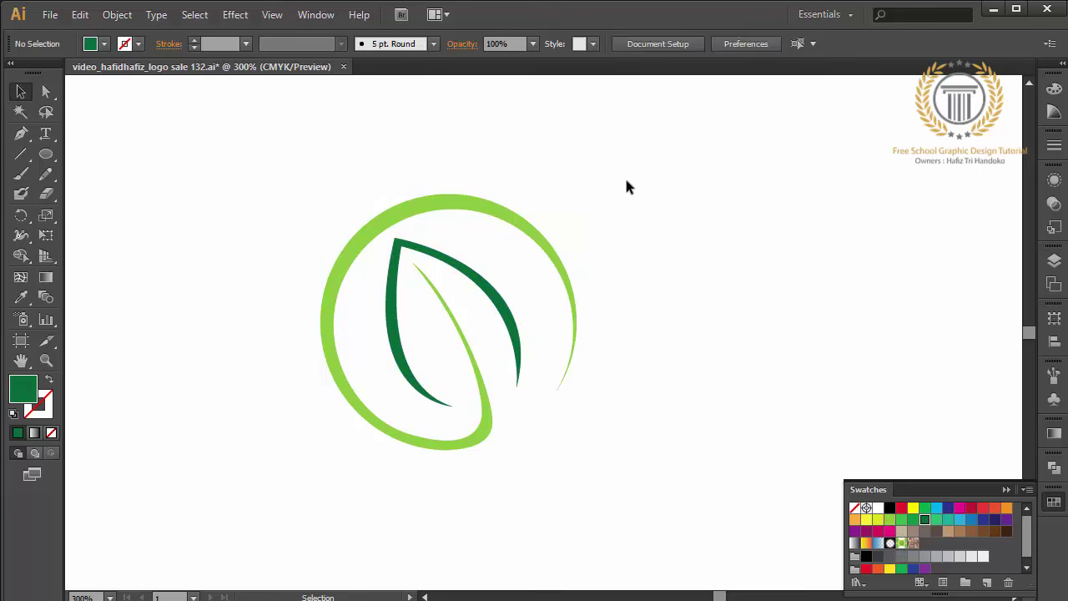
pyautogui.click(520, 334)
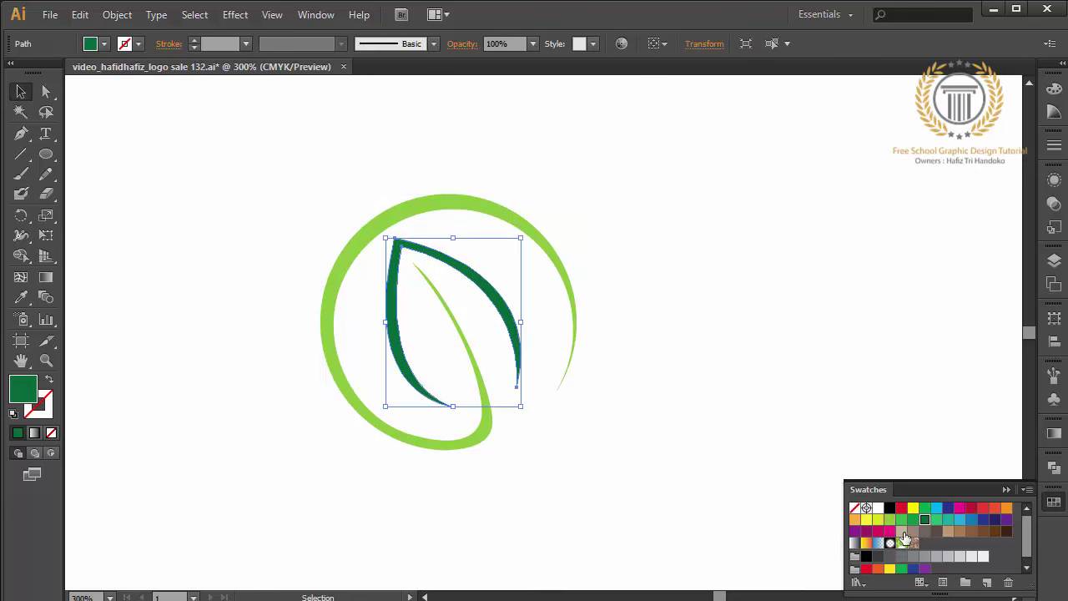
pyautogui.click(913, 519)
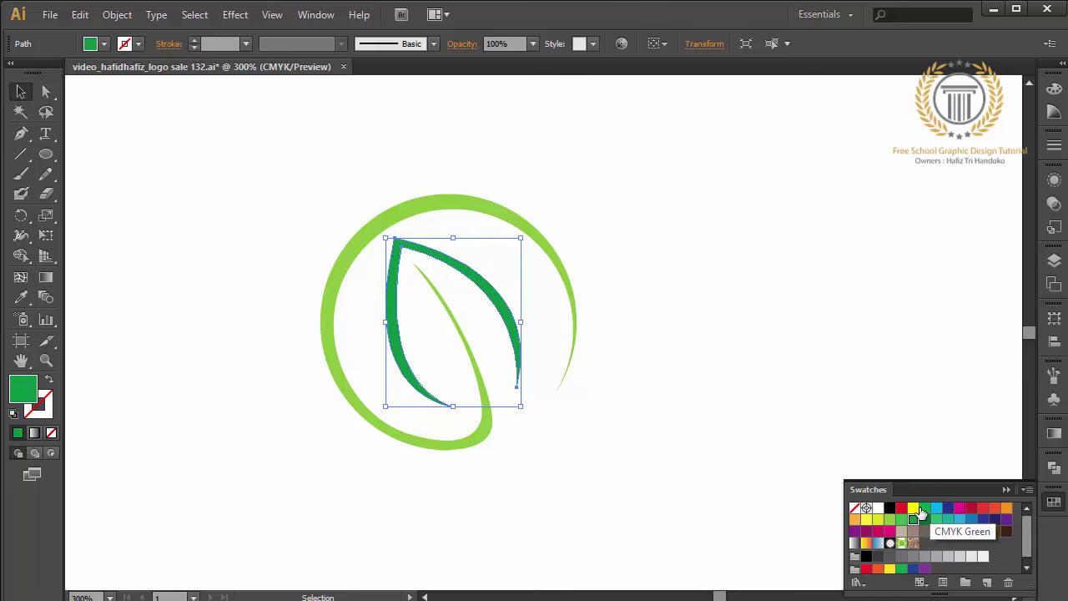
pyautogui.click(925, 507)
pyautogui.click(664, 465)
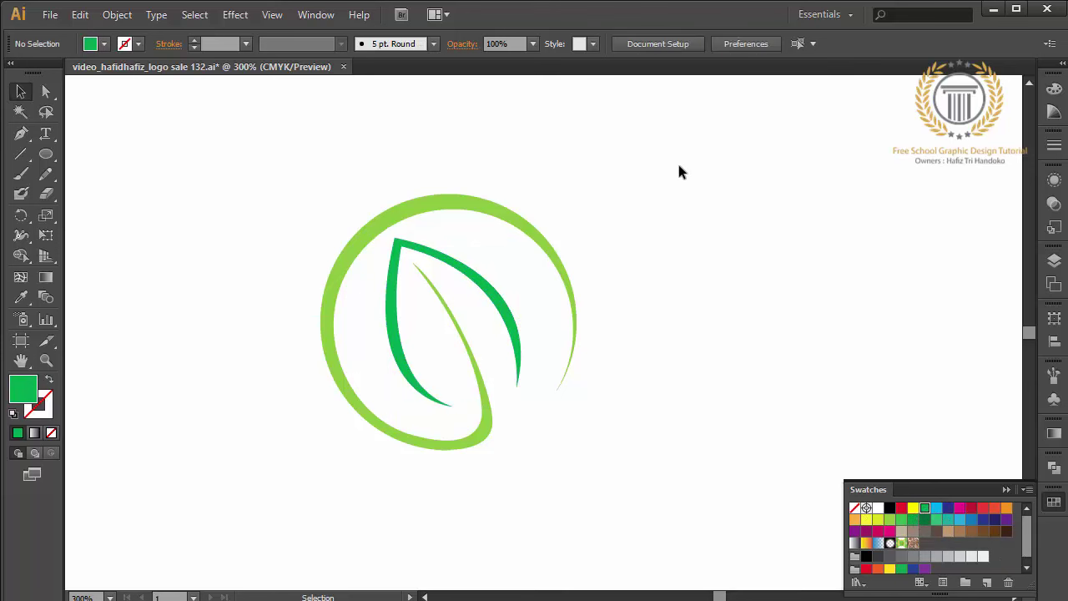
# Draw tapered lower-left and right vein shapes branching from the stem.
pyautogui.click(20, 134)
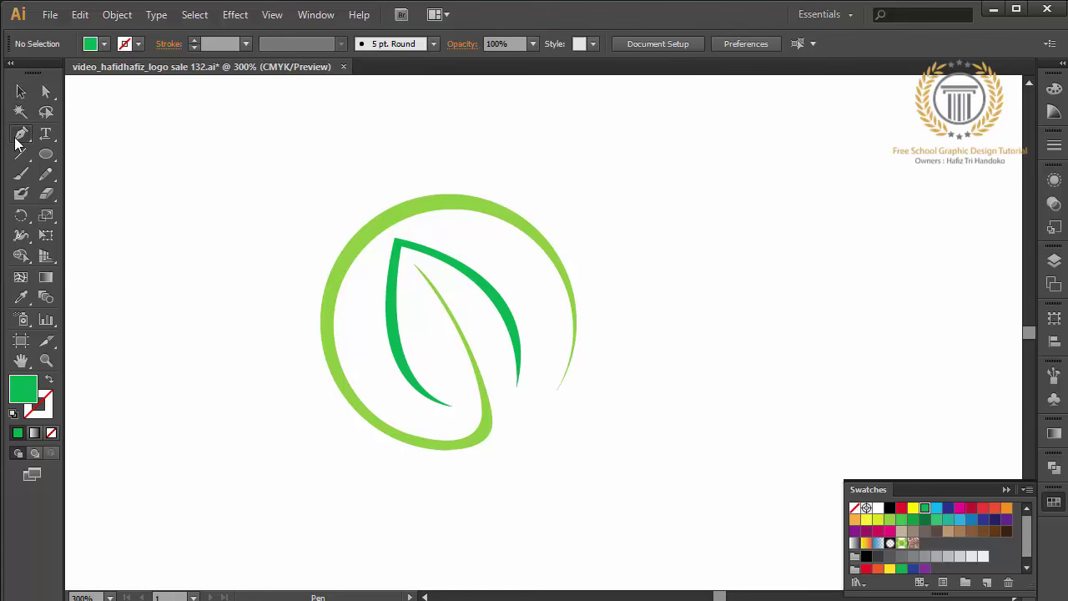
pyautogui.hotkey('ctrl', '+')
pyautogui.hotkey('ctrl', '+')
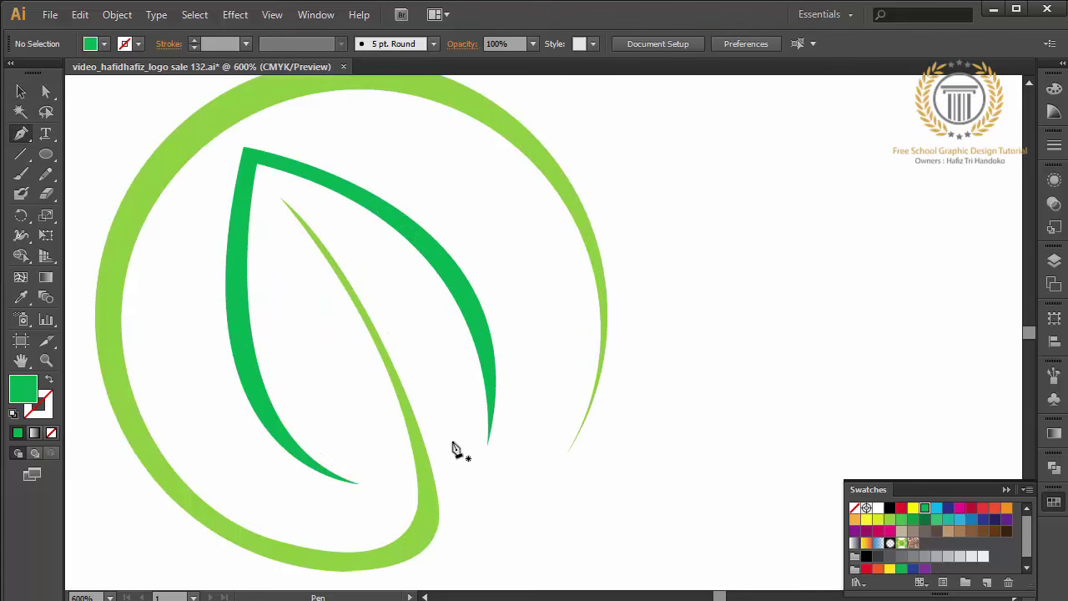
pyautogui.click(412, 447)
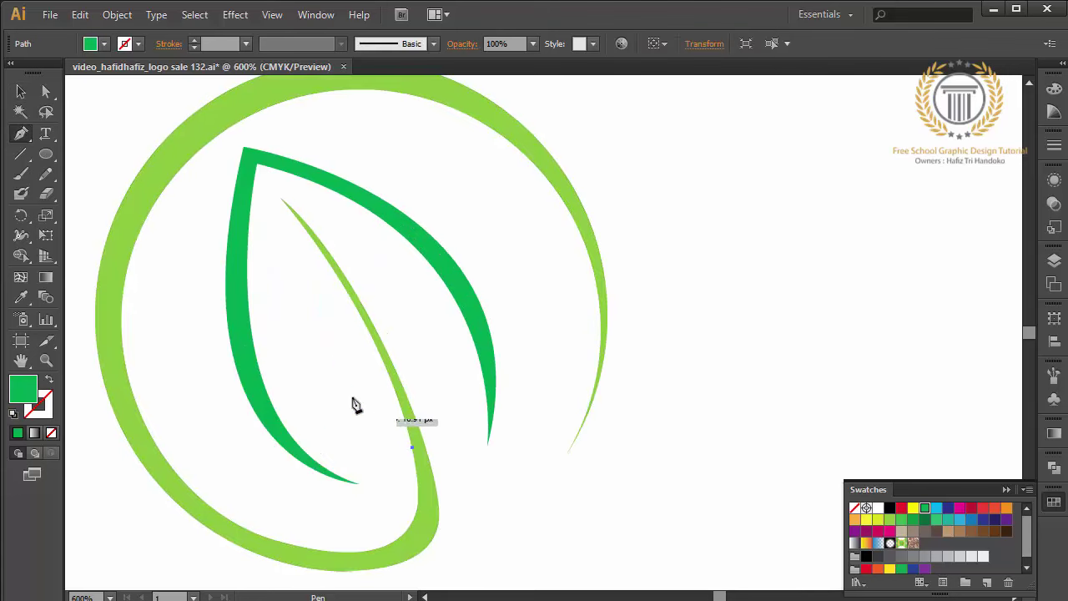
pyautogui.moveTo(296, 393); pyautogui.dragTo(227, 375)
pyautogui.click(295, 393)
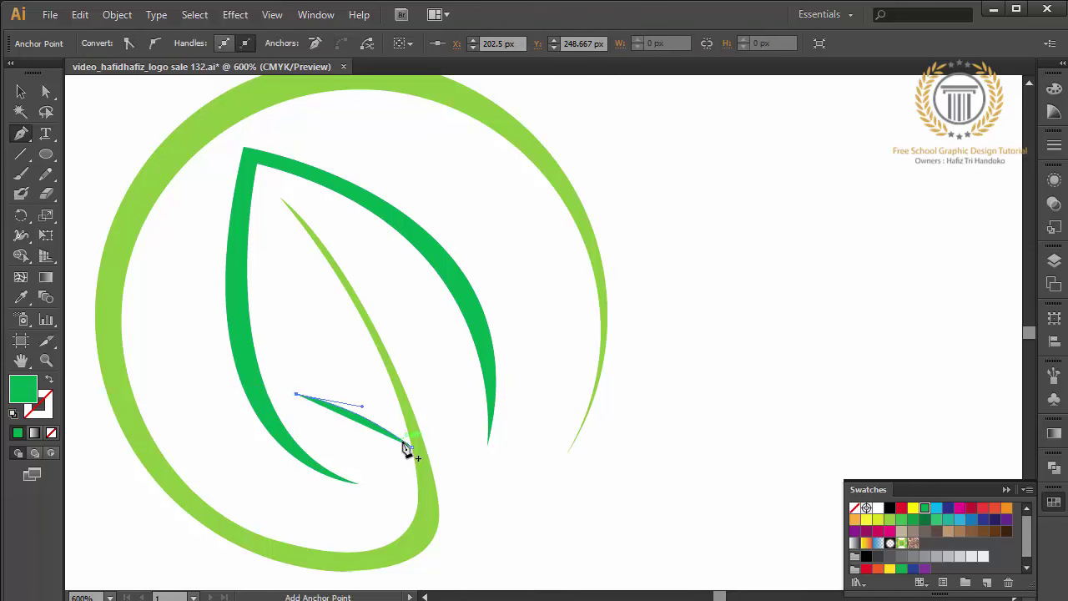
pyautogui.moveTo(412, 447); pyautogui.dragTo(398, 491)
pyautogui.moveTo(399, 487); pyautogui.dragTo(392, 479)
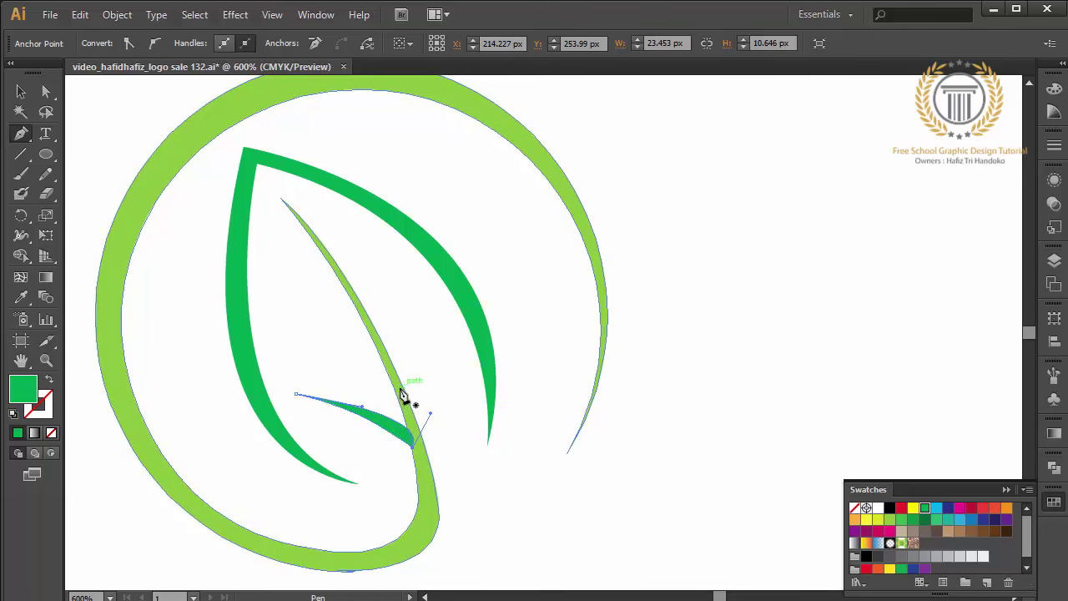
pyautogui.moveTo(395, 388)
pyautogui.mouseDown()
pyautogui.moveTo(395, 297)
pyautogui.moveTo(417, 292)
pyautogui.moveTo(452, 227)
pyautogui.mouseUp()
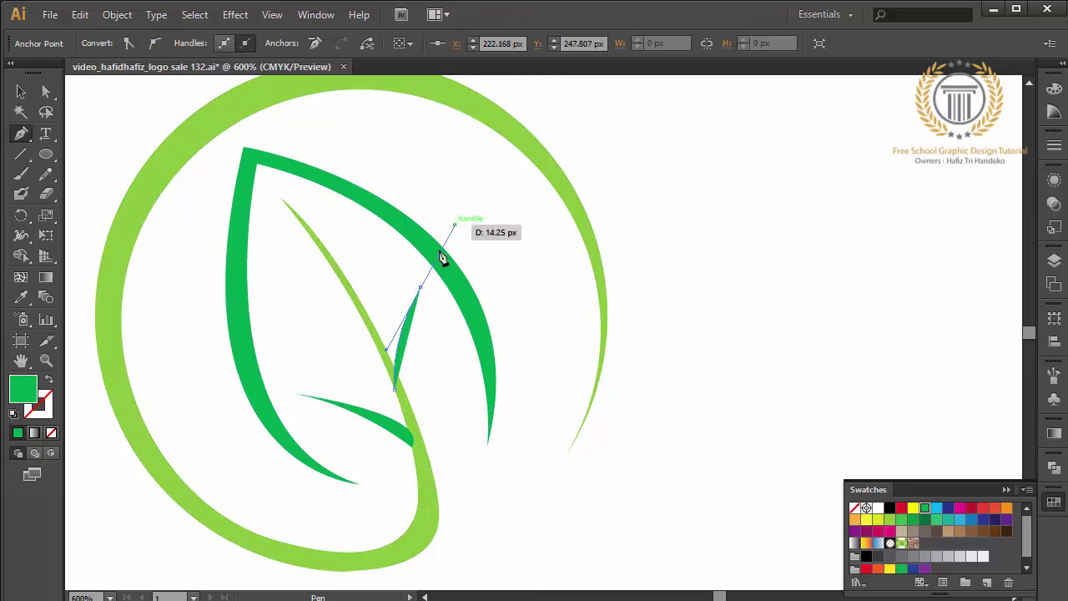
pyautogui.click(420, 288)
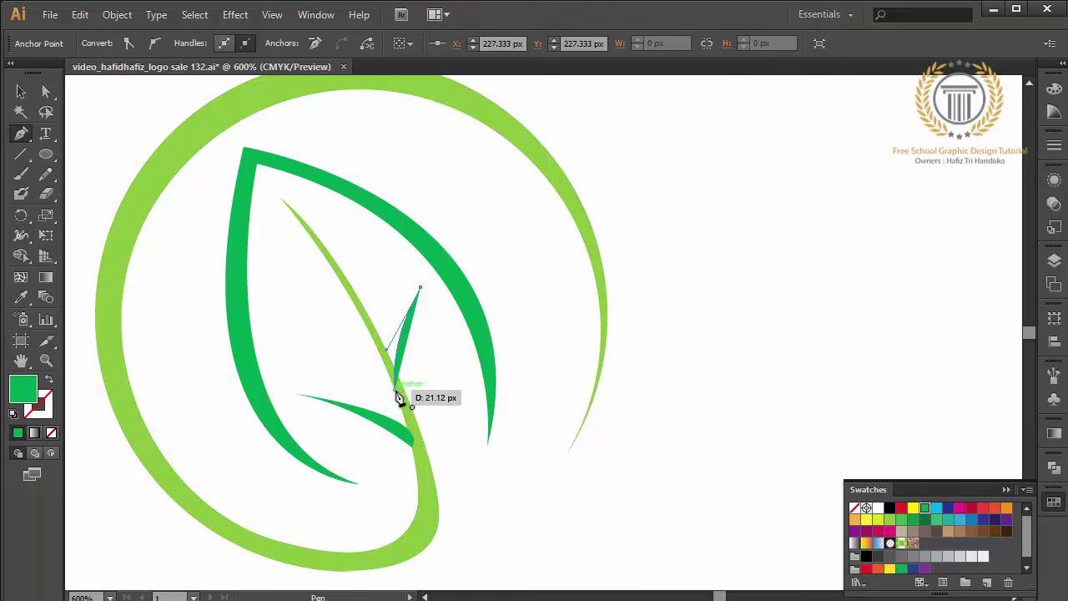
pyautogui.moveTo(401, 409); pyautogui.dragTo(419, 442)
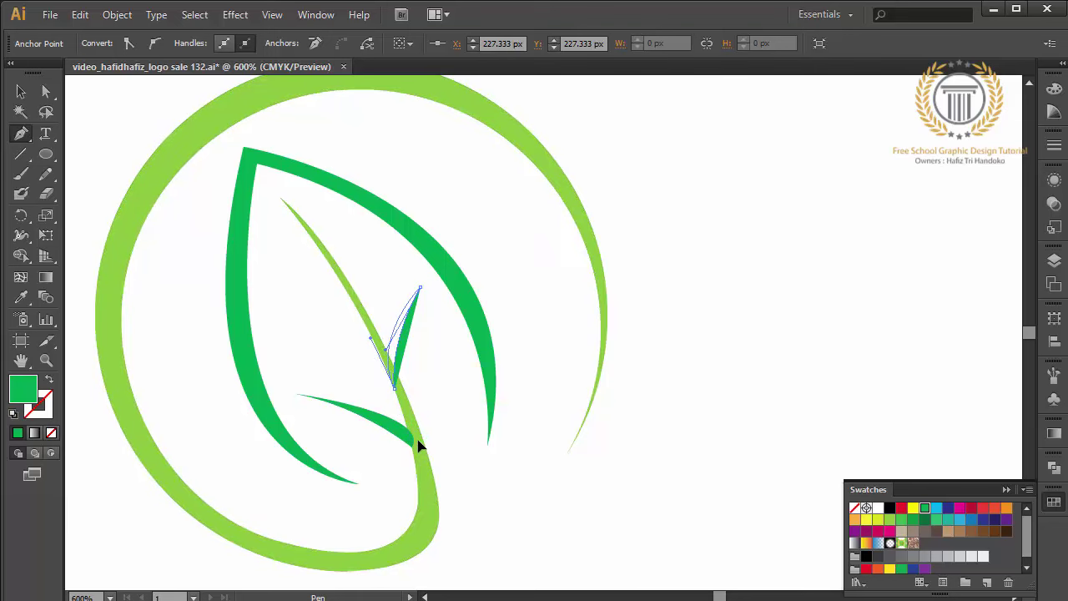
pyautogui.keyDown('ctrl'); pyautogui.click(370, 325); pyautogui.keyUp('ctrl')
# Add the upper-left vein and a small top vein near the stem tip.
pyautogui.moveTo(365, 311); pyautogui.dragTo(269, 284)
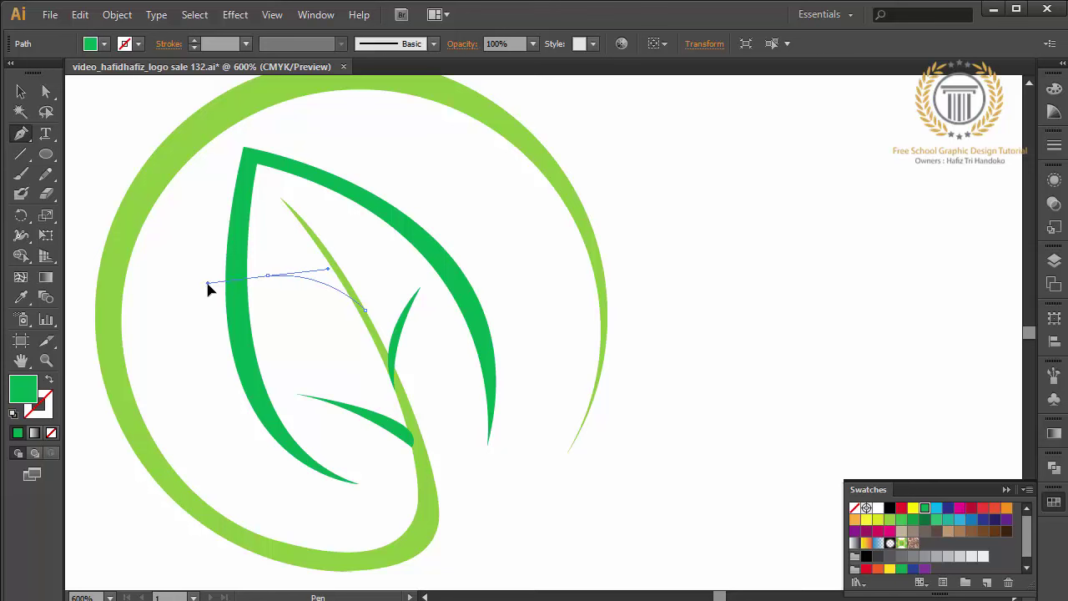
pyautogui.moveTo(267, 275)
pyautogui.mouseDown()
pyautogui.moveTo(250, 282)
pyautogui.moveTo(270, 284)
pyautogui.mouseUp()
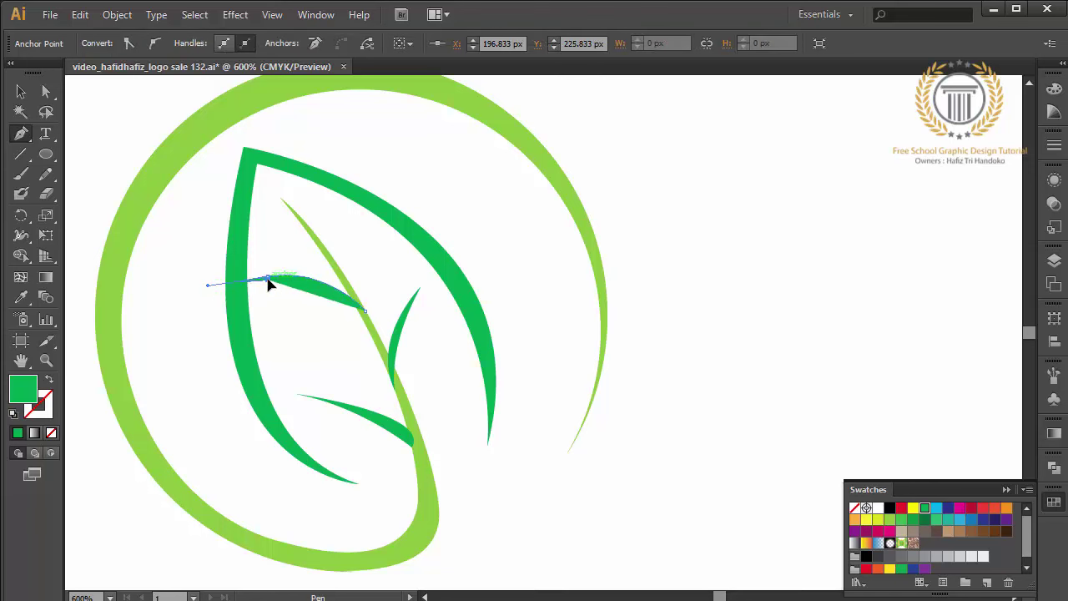
pyautogui.moveTo(388, 288)
pyautogui.mouseDown()
pyautogui.moveTo(391, 312)
pyautogui.moveTo(368, 313)
pyautogui.mouseUp()
pyautogui.keyDown('ctrl'); pyautogui.click(267, 276); pyautogui.keyUp('ctrl')
pyautogui.moveTo(365, 311); pyautogui.dragTo(371, 314)
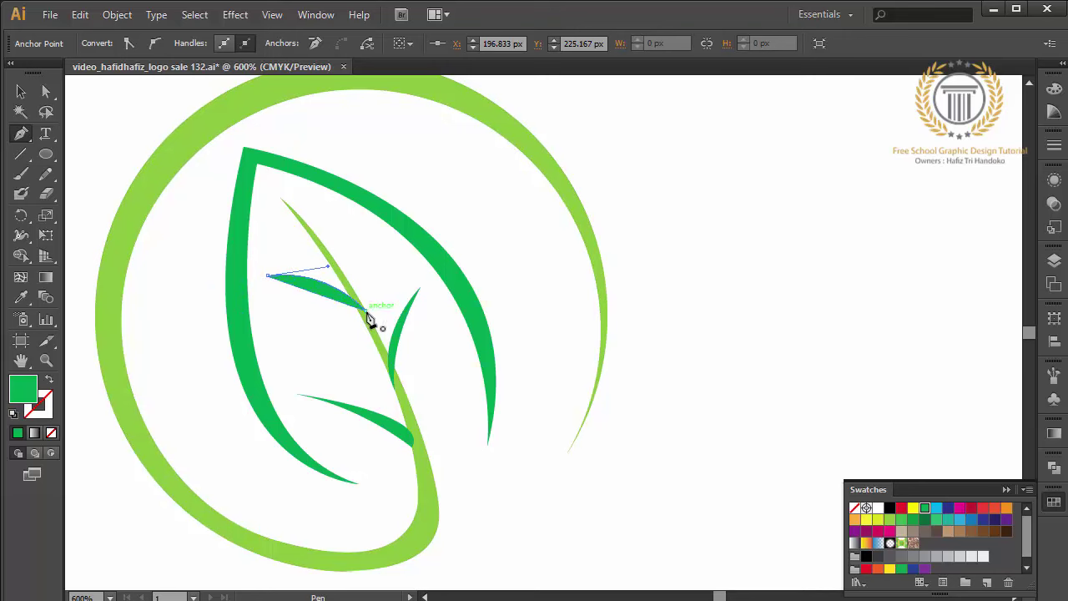
pyautogui.keyDown('ctrl'); pyautogui.click(325, 253); pyautogui.keyUp('ctrl')
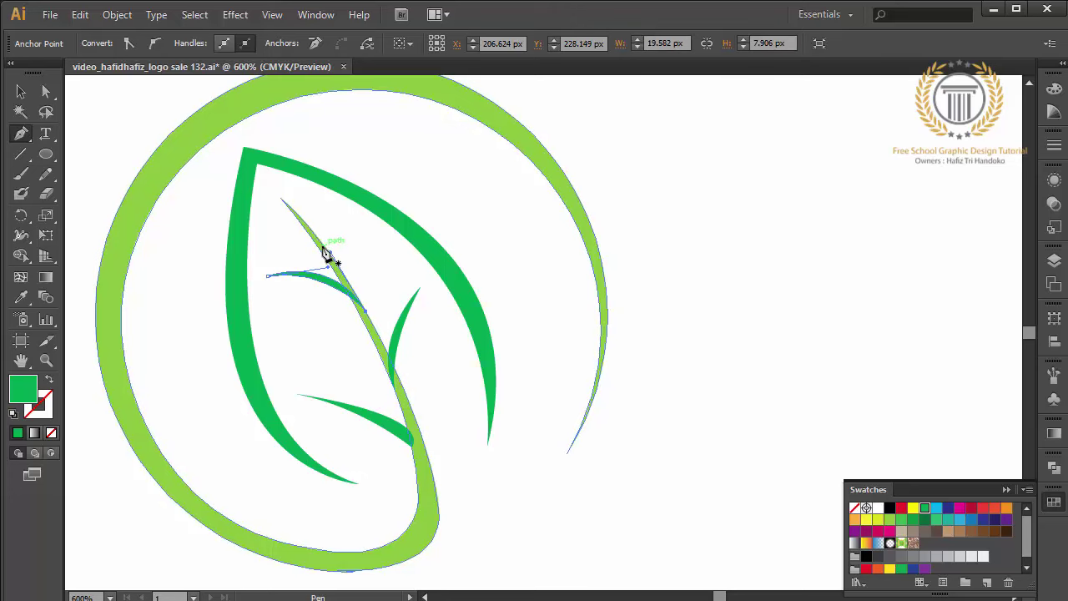
pyautogui.hotkey('ctrl', 'shift', 'a')
pyautogui.moveTo(324, 243); pyautogui.dragTo(325, 194)
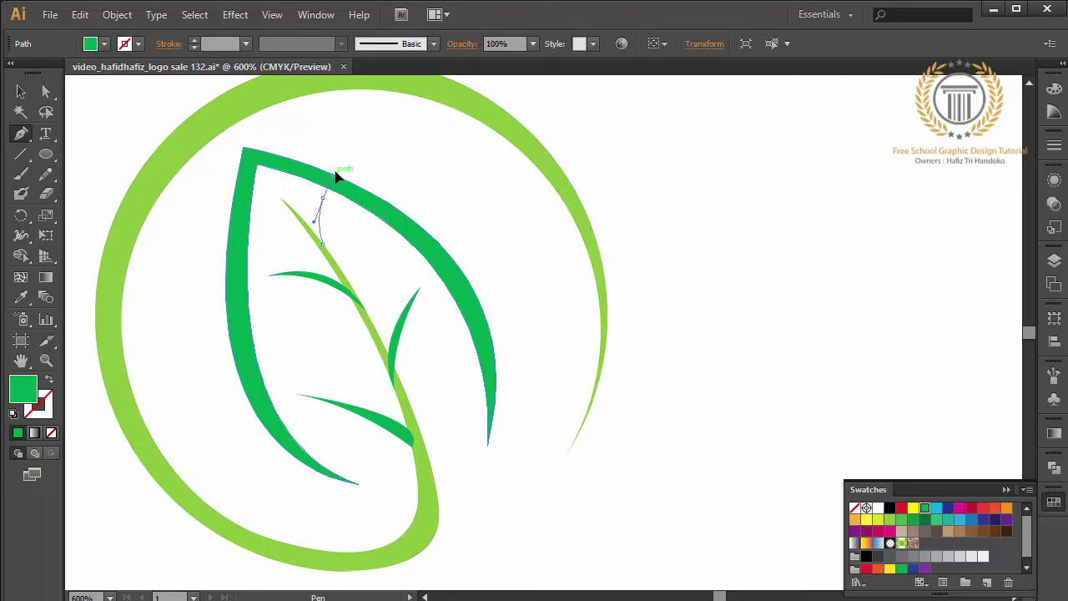
pyautogui.moveTo(324, 199)
pyautogui.mouseDown()
pyautogui.moveTo(328, 253)
pyautogui.moveTo(343, 256)
pyautogui.mouseUp()
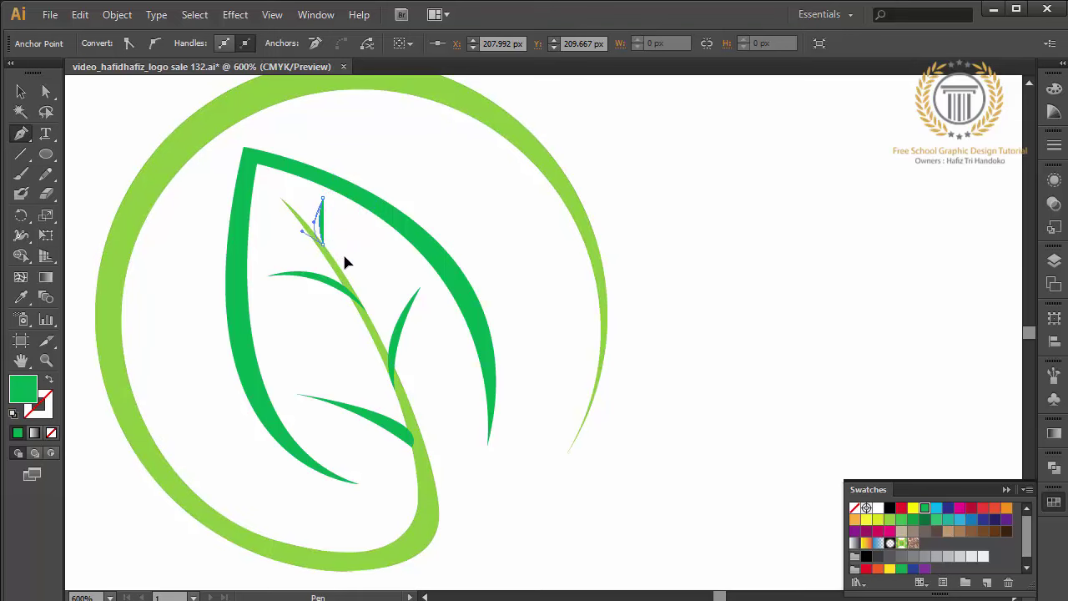
pyautogui.click(21, 92)
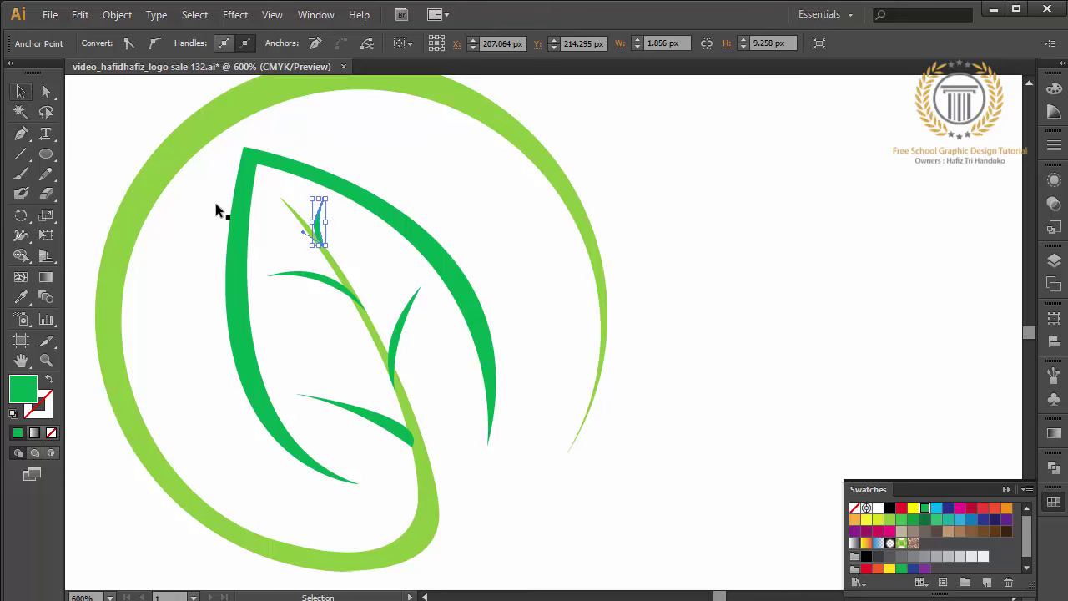
# Unite the ring, stem and four veins into one path filled light green.
pyautogui.moveTo(542, 477); pyautogui.dragTo(232, 220)
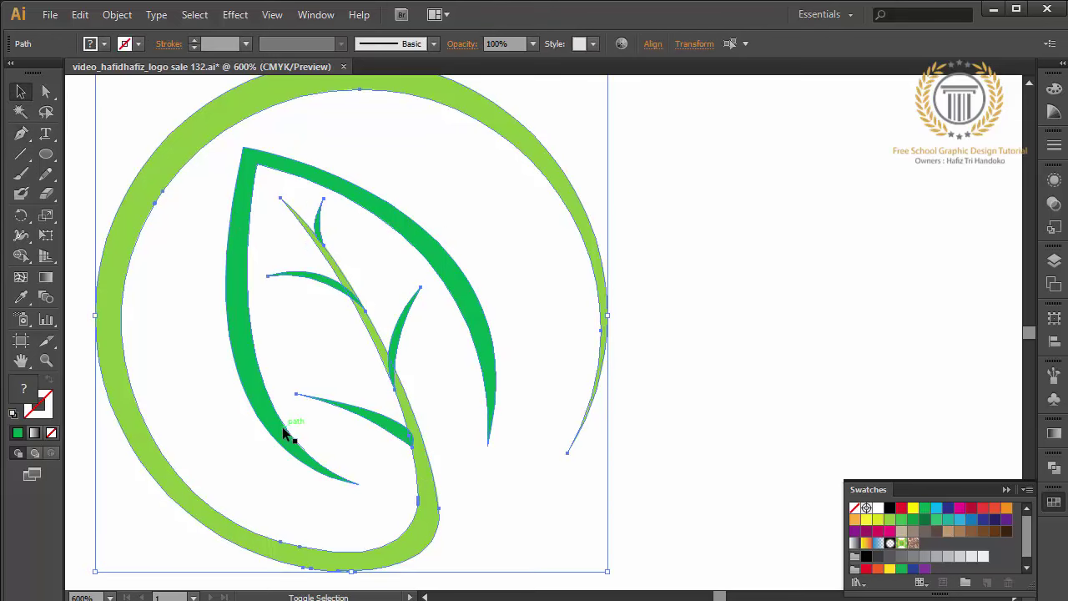
pyautogui.click(1055, 468)
pyautogui.click(859, 493)
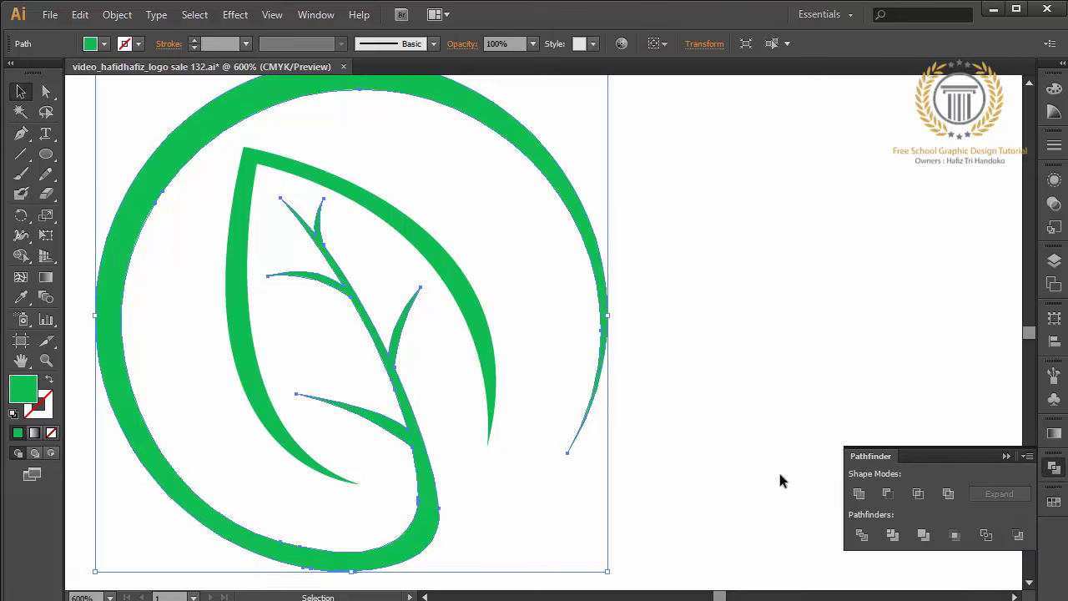
pyautogui.click(1054, 501)
pyautogui.click(891, 520)
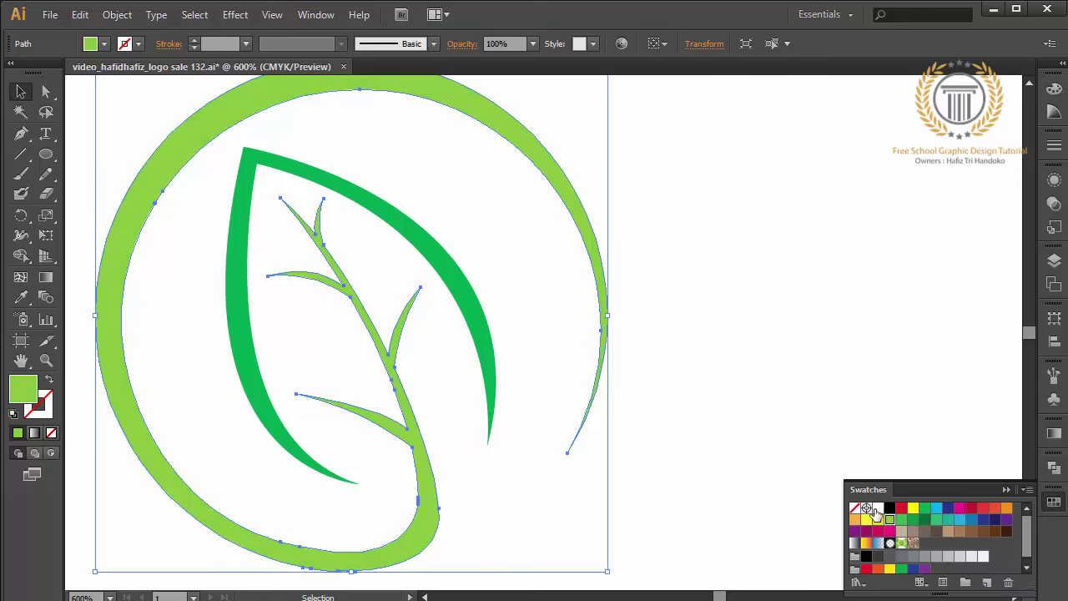
# Scale the whole leaf logo up to about 216 px and centre it on the artboard.
pyautogui.click(686, 440)
pyautogui.hotkey('ctrl', '-')
pyautogui.hotkey('ctrl', '-')
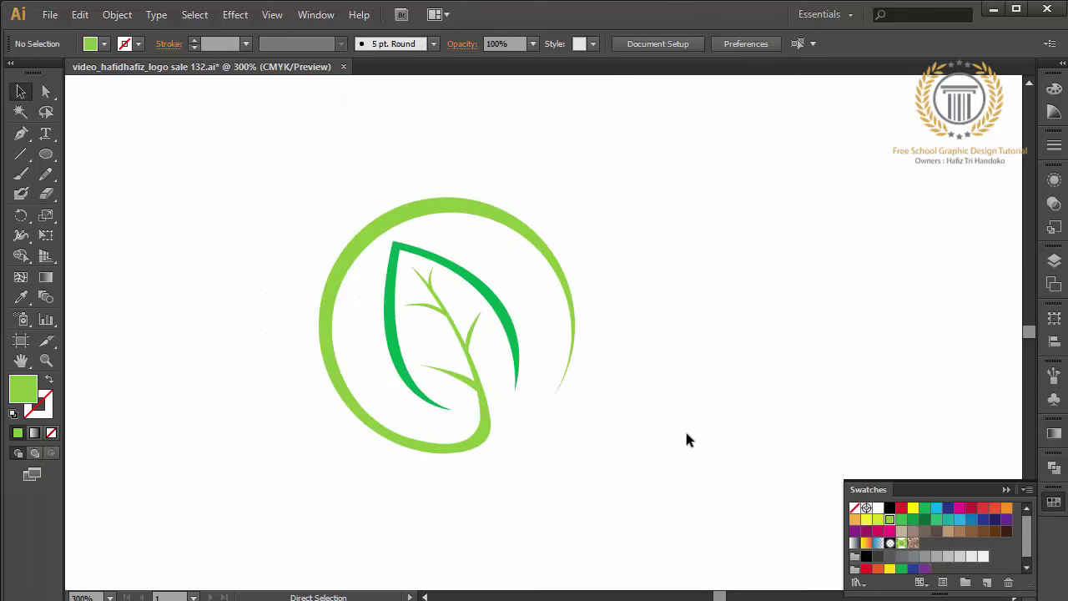
pyautogui.hotkey('ctrl', '0')
pyautogui.moveTo(702, 461); pyautogui.dragTo(377, 209)
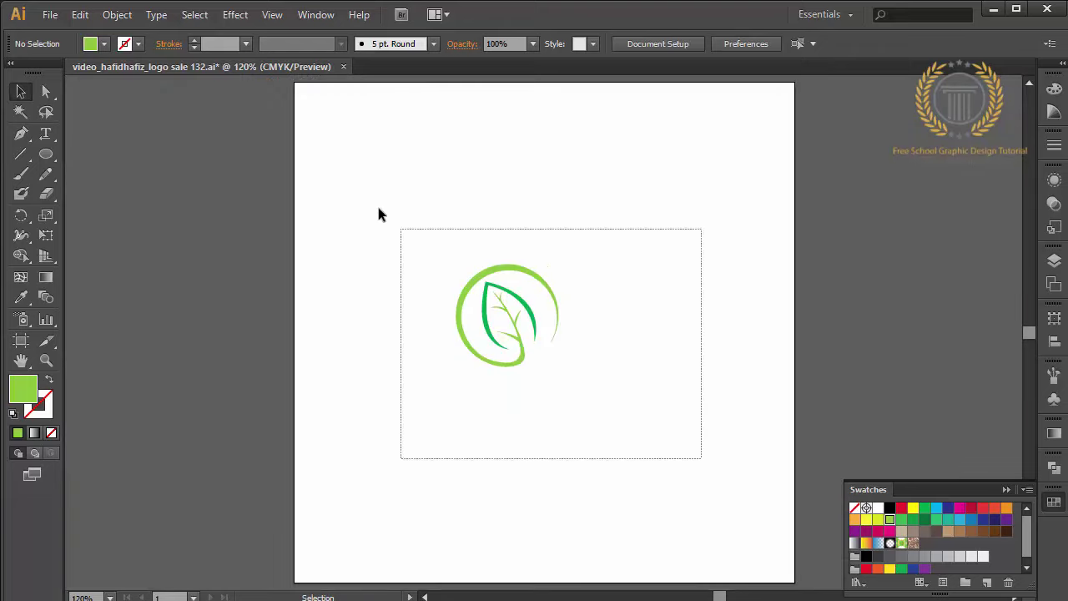
pyautogui.moveTo(509, 363); pyautogui.dragTo(509, 482)
pyautogui.moveTo(540, 429)
pyautogui.mouseDown()
pyautogui.moveTo(543, 401)
pyautogui.moveTo(559, 402)
pyautogui.mouseUp()
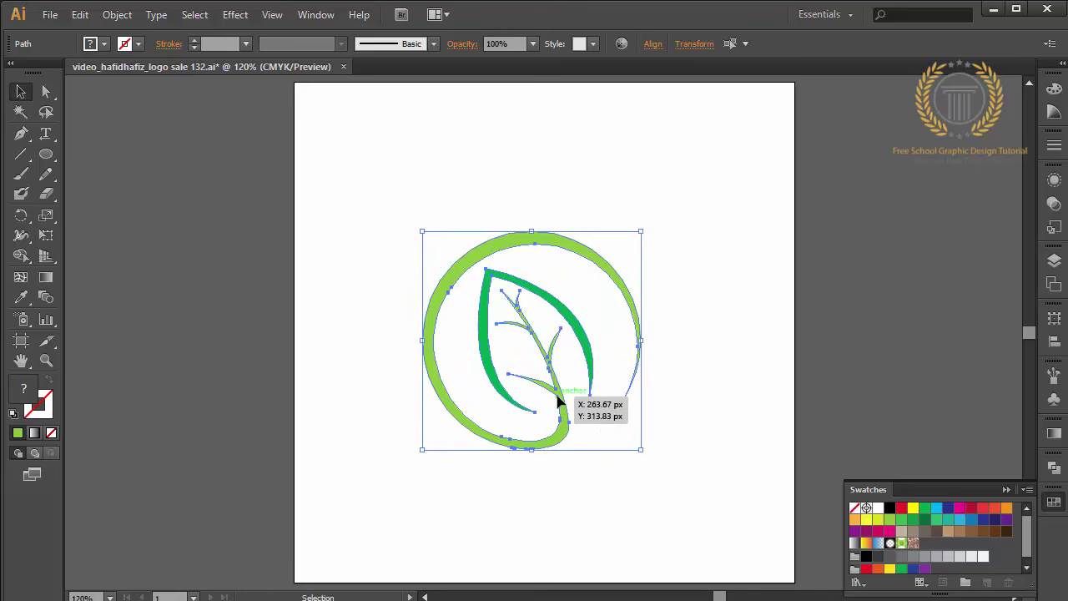
# Save the logo as 'video_hafidhafiz_logo sale 133.ai' with Illustrator CS6 compatibility.
pyautogui.click(774, 429)
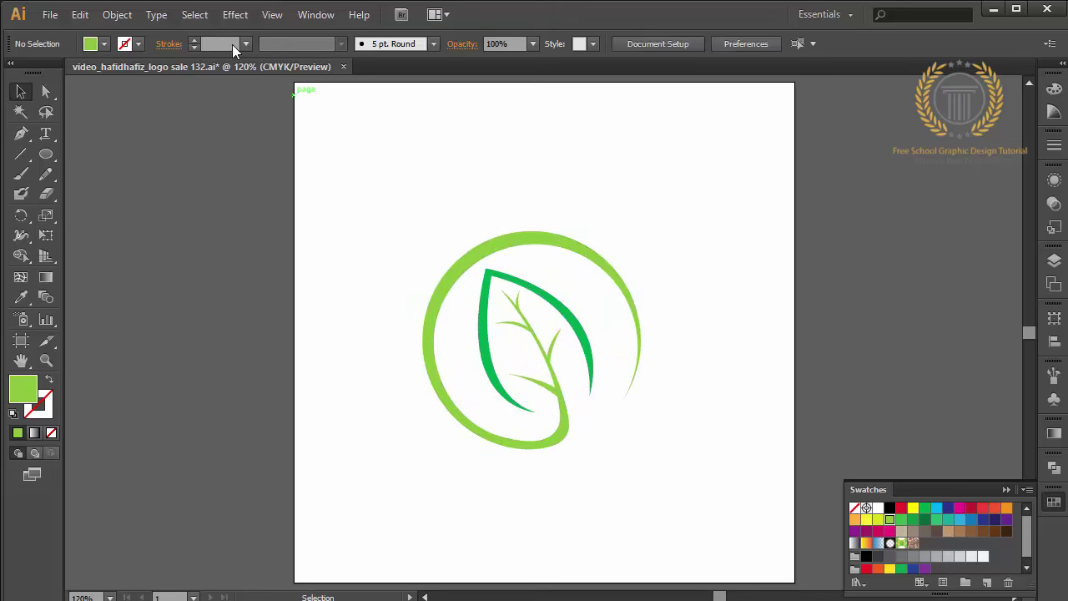
pyautogui.click(50, 15)
pyautogui.click(116, 169)
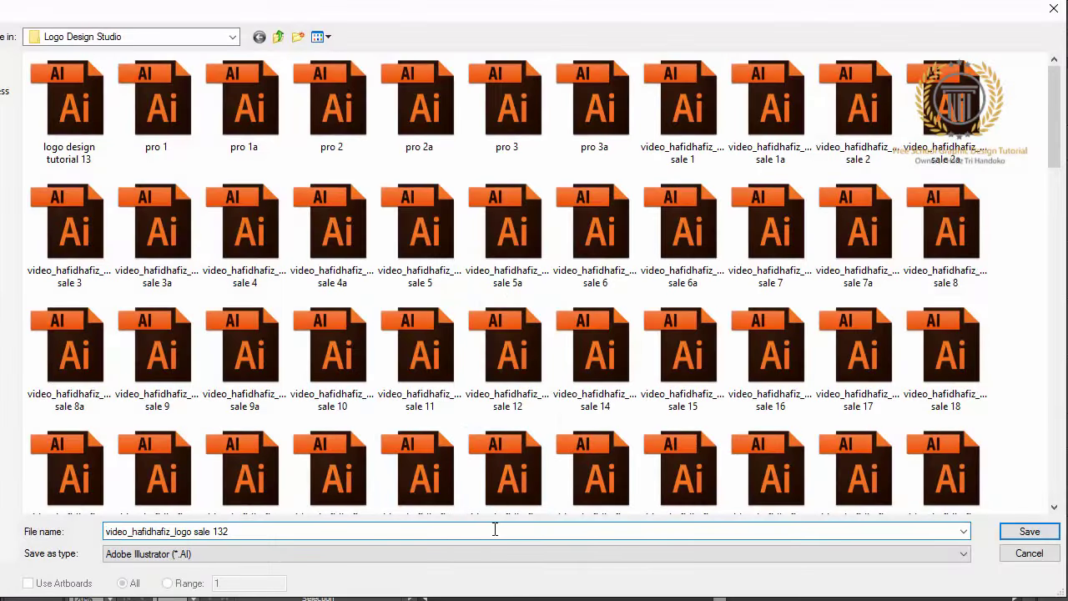
pyautogui.press('BackSpace')
pyautogui.write('3')
pyautogui.click(1026, 531)
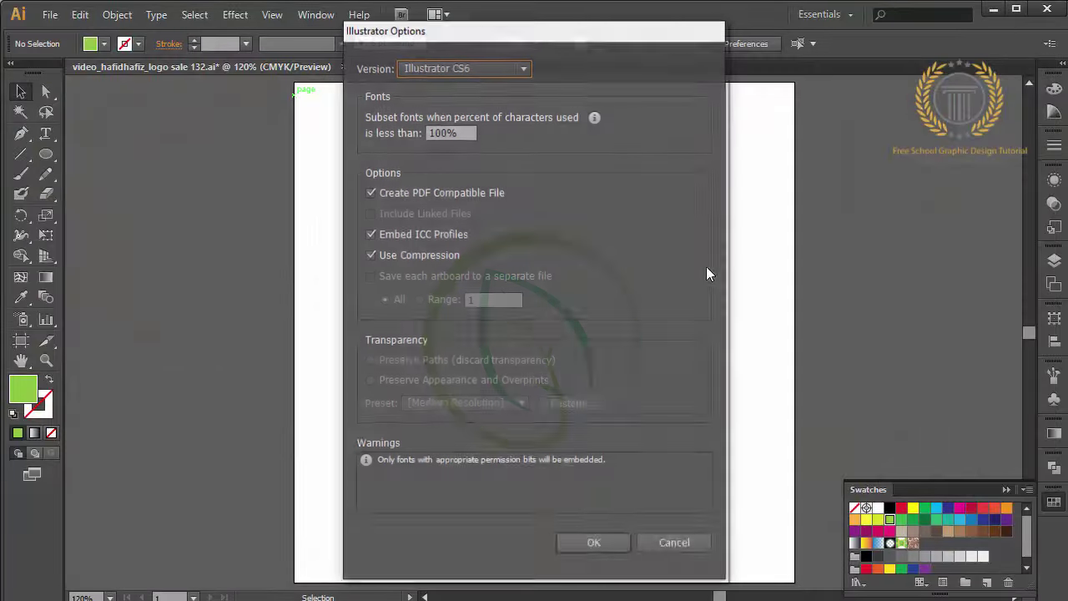
pyautogui.click(507, 67)
pyautogui.click(509, 85)
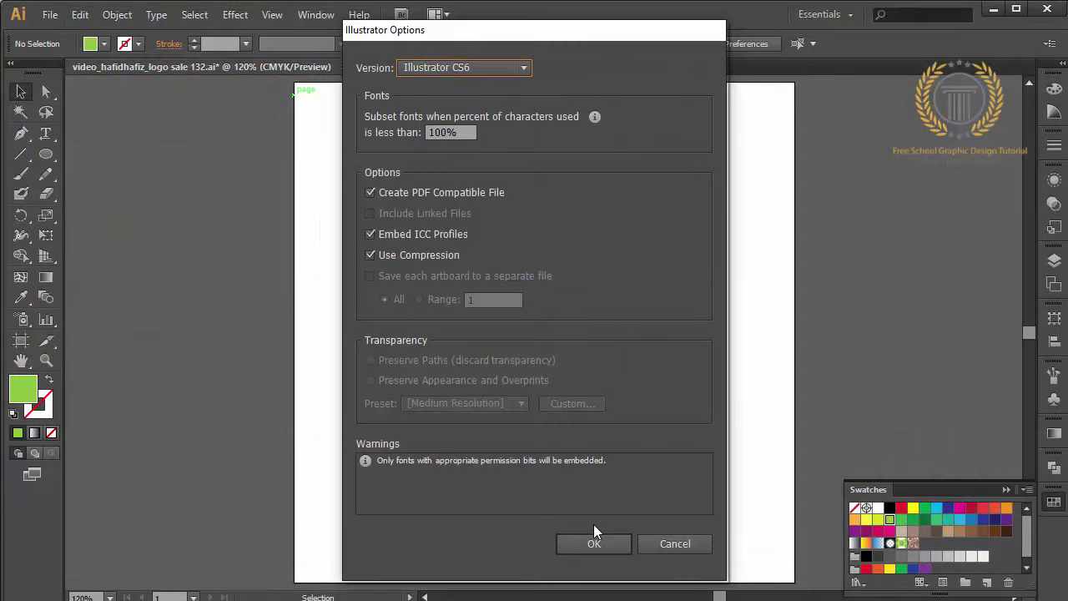
pyautogui.click(598, 545)
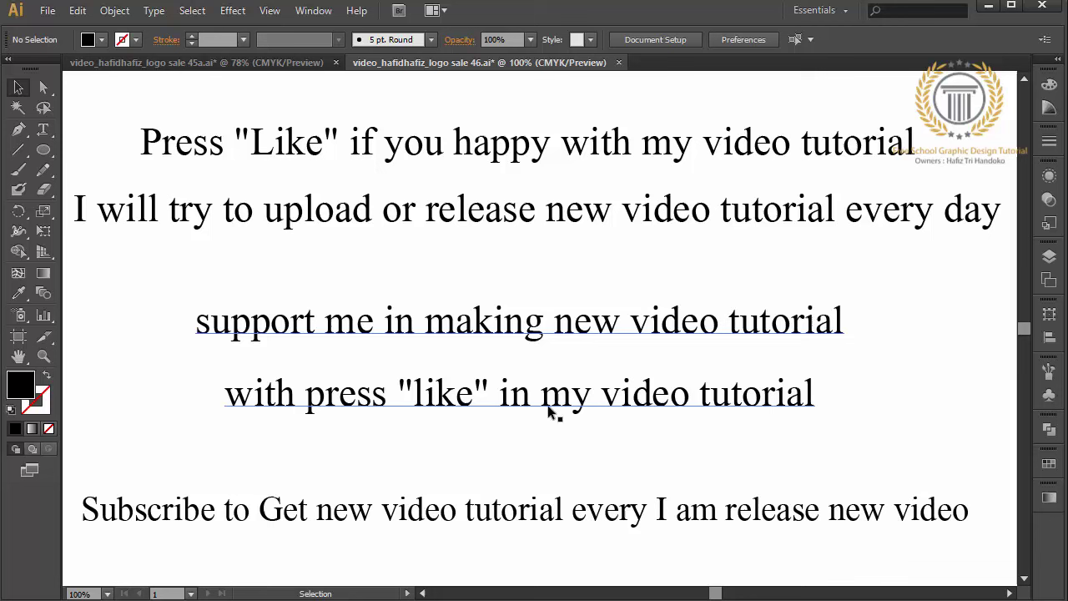
# Set the word 'like' in the fourth line to Bold.
pyautogui.click(534, 403)
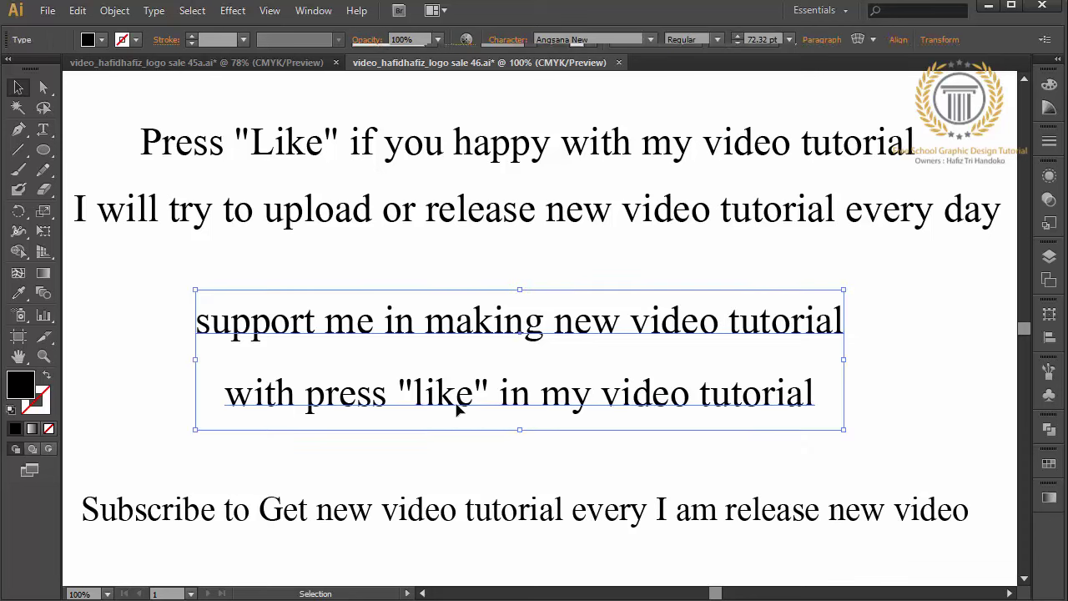
pyautogui.doubleClick(474, 401)
pyautogui.moveTo(474, 399); pyautogui.dragTo(414, 399)
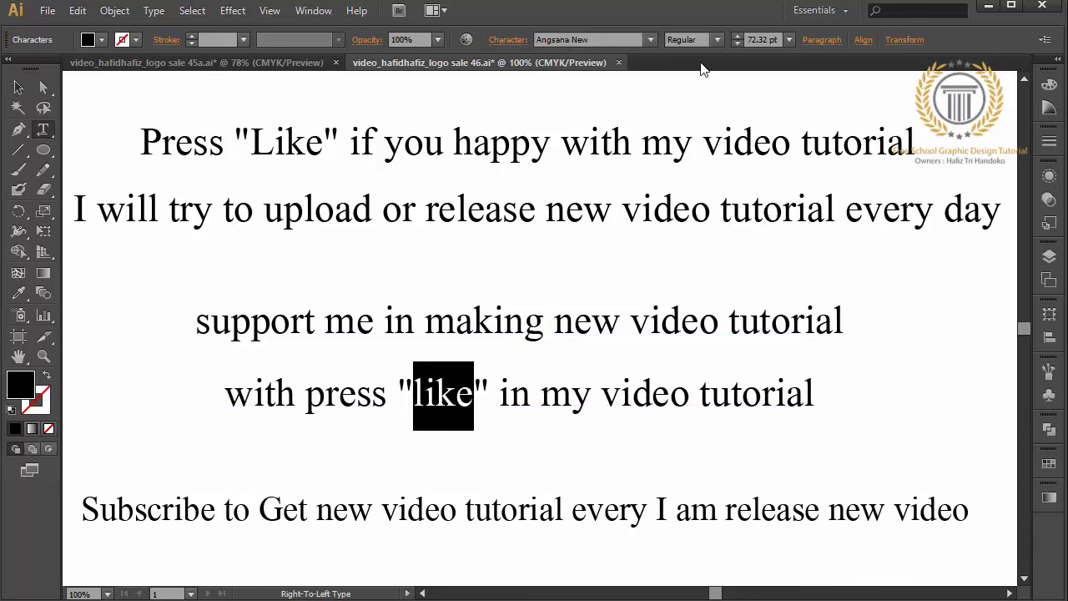
pyautogui.click(715, 39)
pyautogui.click(699, 91)
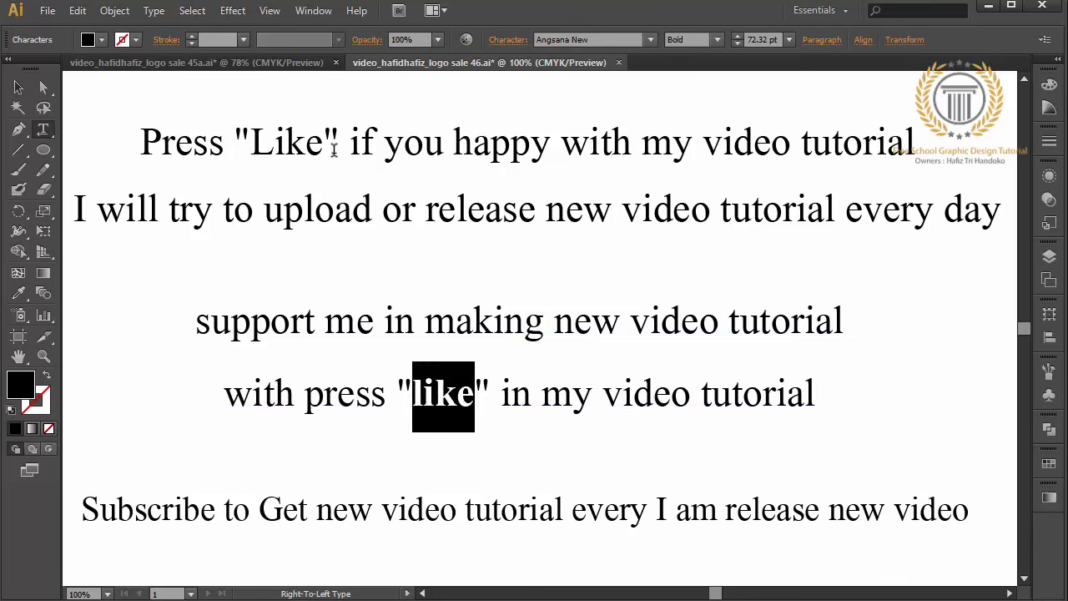
# Set 'Like' in the top line and 'Subscribe' to Bold.
pyautogui.moveTo(333, 148); pyautogui.dragTo(251, 144)
pyautogui.click(716, 40)
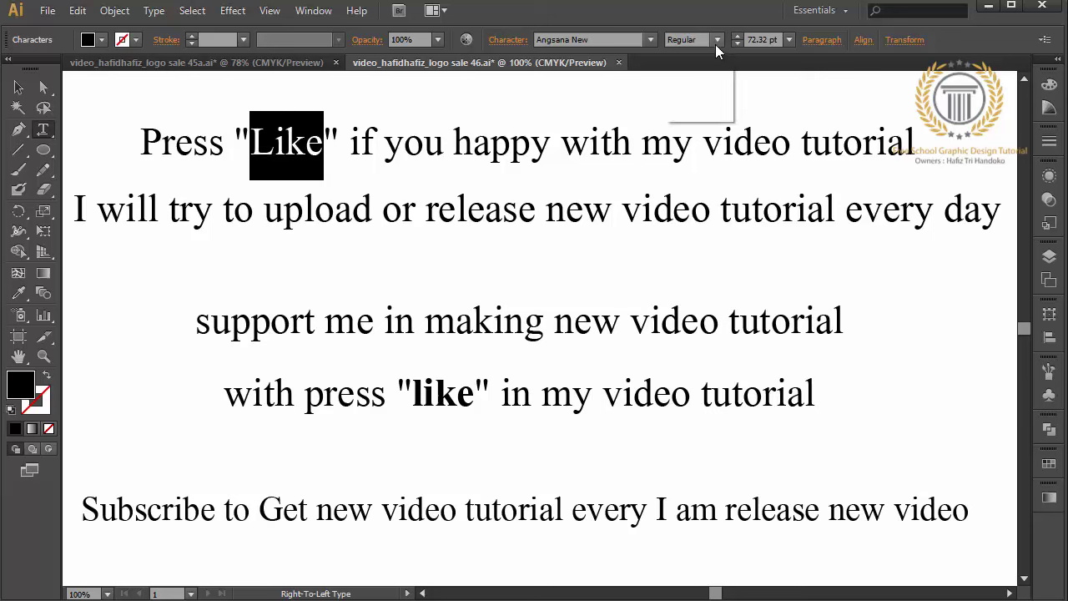
pyautogui.click(703, 93)
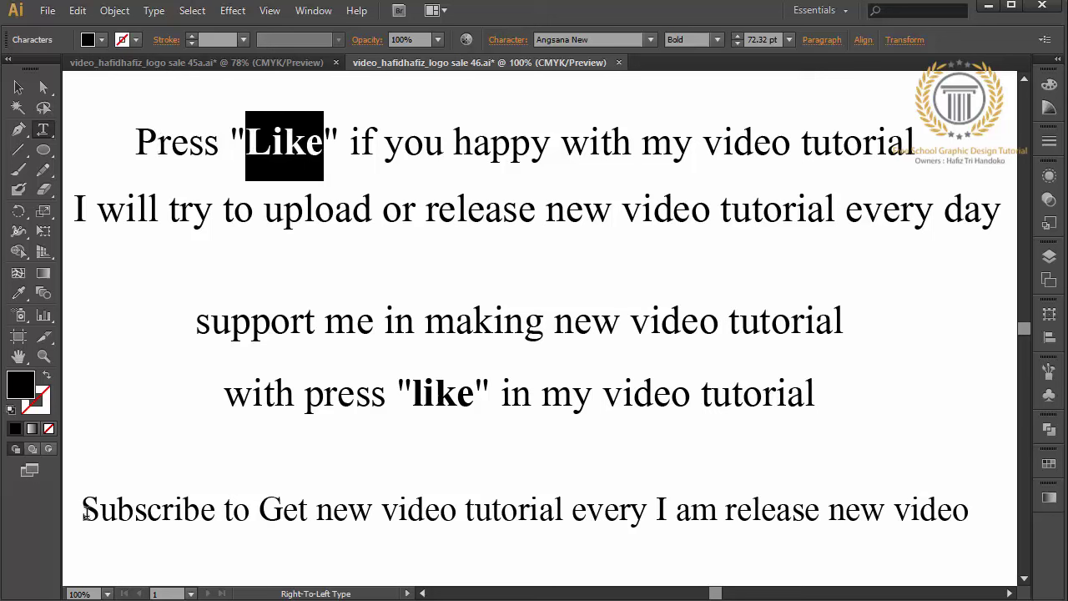
pyautogui.moveTo(84, 513); pyautogui.dragTo(216, 514)
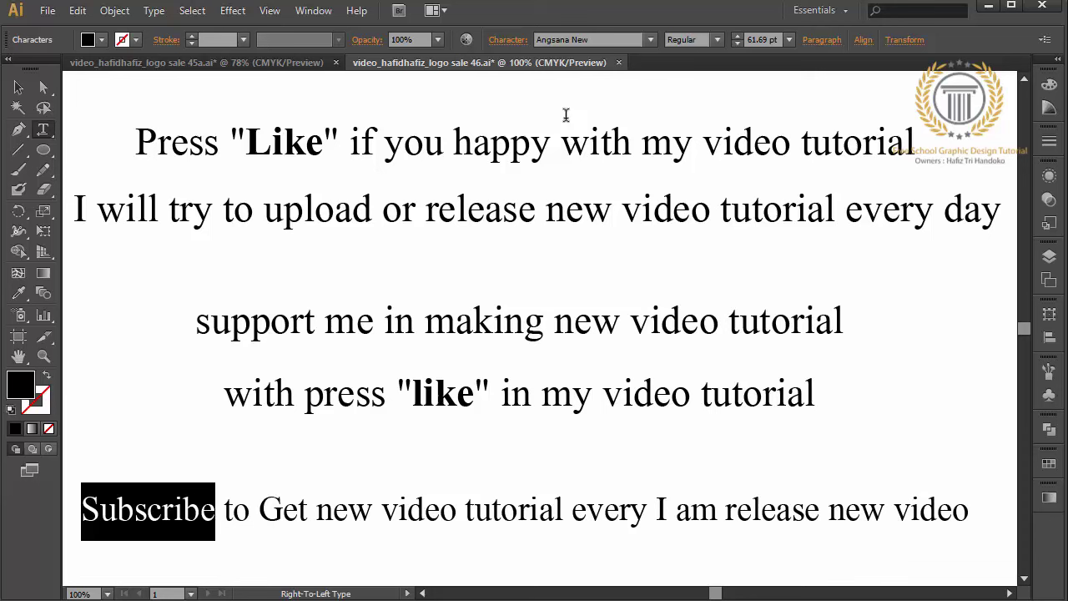
pyautogui.click(715, 41)
pyautogui.click(697, 93)
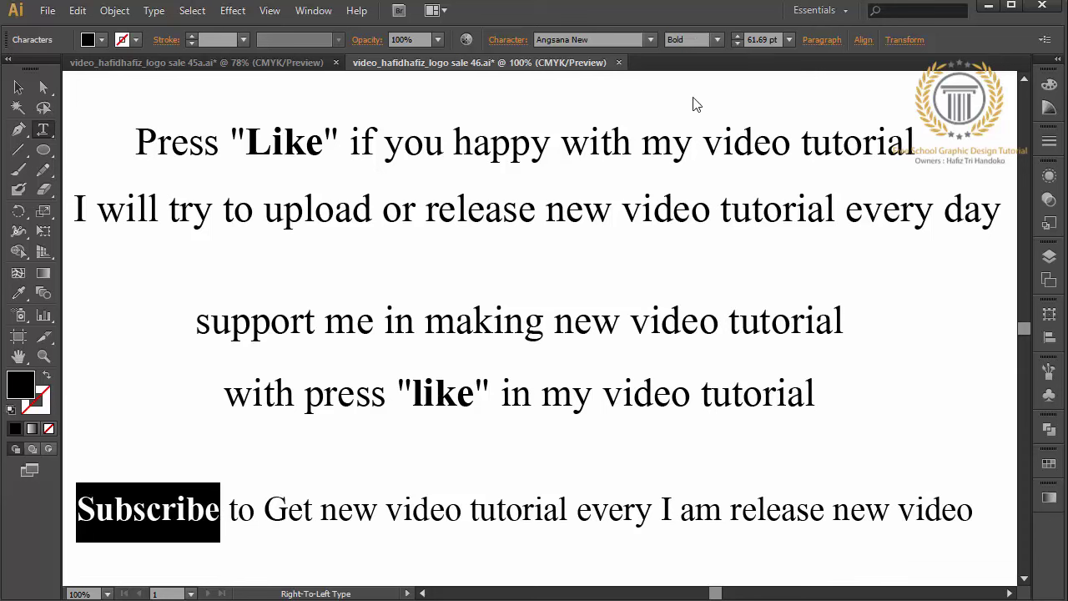
pyautogui.click(18, 87)
pyautogui.click(96, 298)
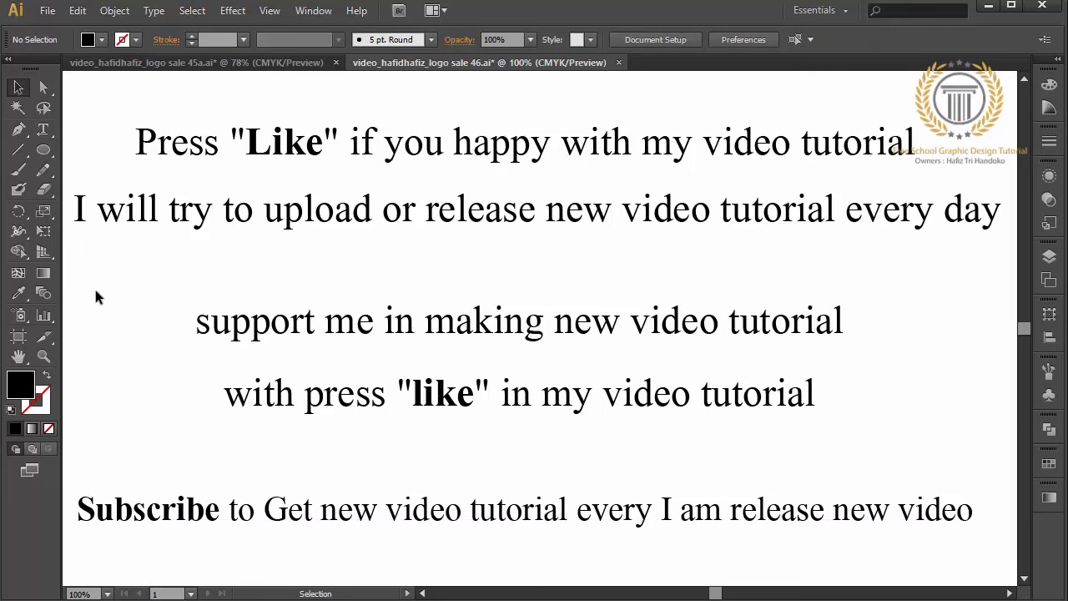
# Paint three curved brush arrows pointing at 'Like', 'like' and down at 'Subscribe'.
pyautogui.click(18, 170)
pyautogui.moveTo(455, 86)
pyautogui.mouseDown()
pyautogui.moveTo(355, 88)
pyautogui.moveTo(294, 110)
pyautogui.moveTo(321, 115)
pyautogui.mouseUp()
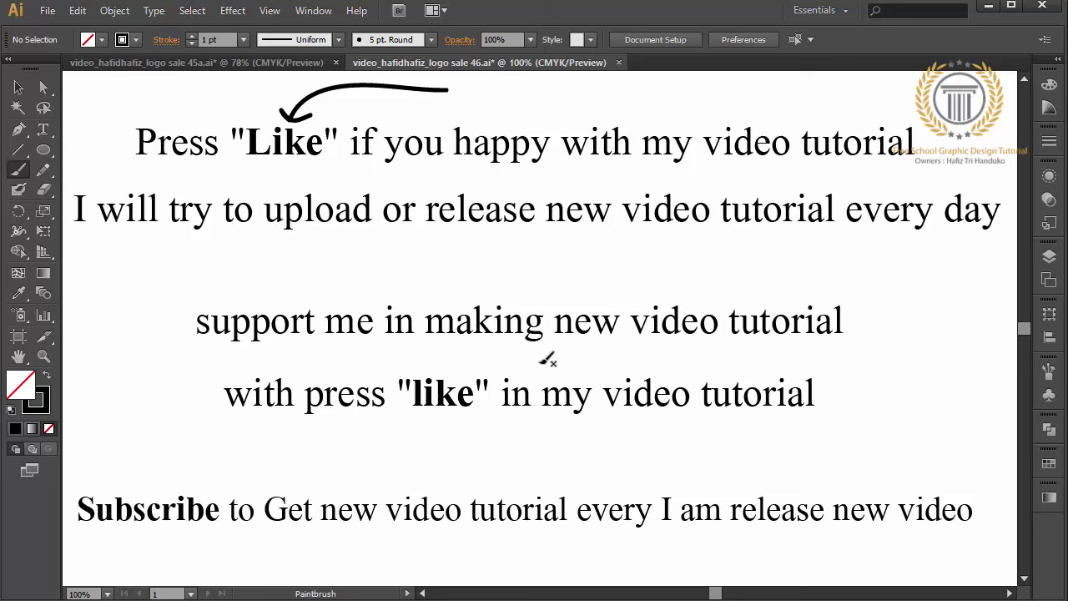
pyautogui.moveTo(569, 469); pyautogui.dragTo(468, 427)
pyautogui.moveTo(134, 399)
pyautogui.mouseDown()
pyautogui.moveTo(175, 485)
pyautogui.moveTo(142, 474)
pyautogui.mouseUp()
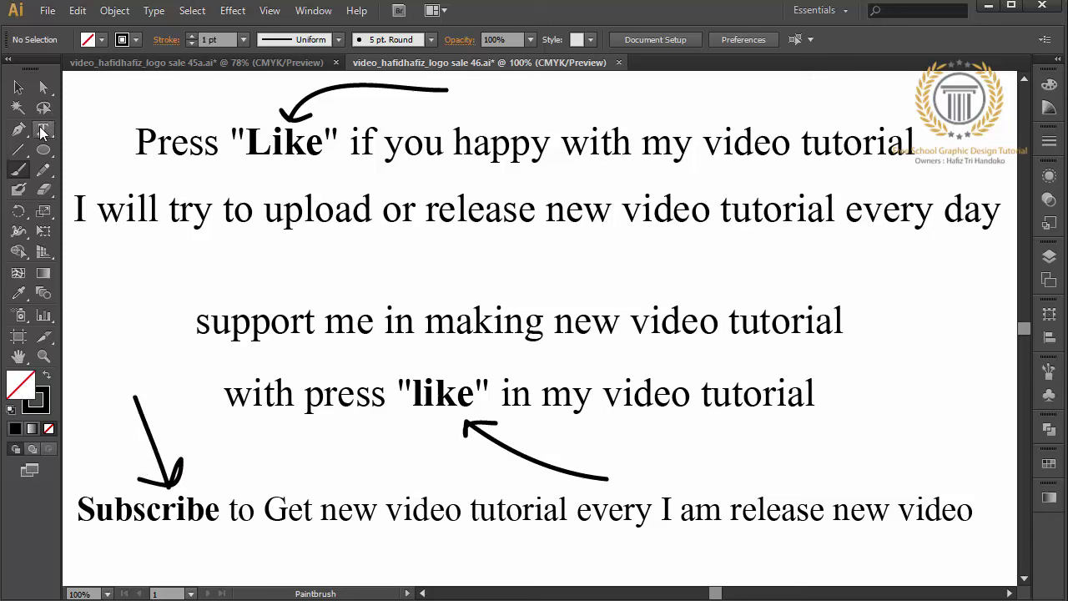
pyautogui.click(44, 129)
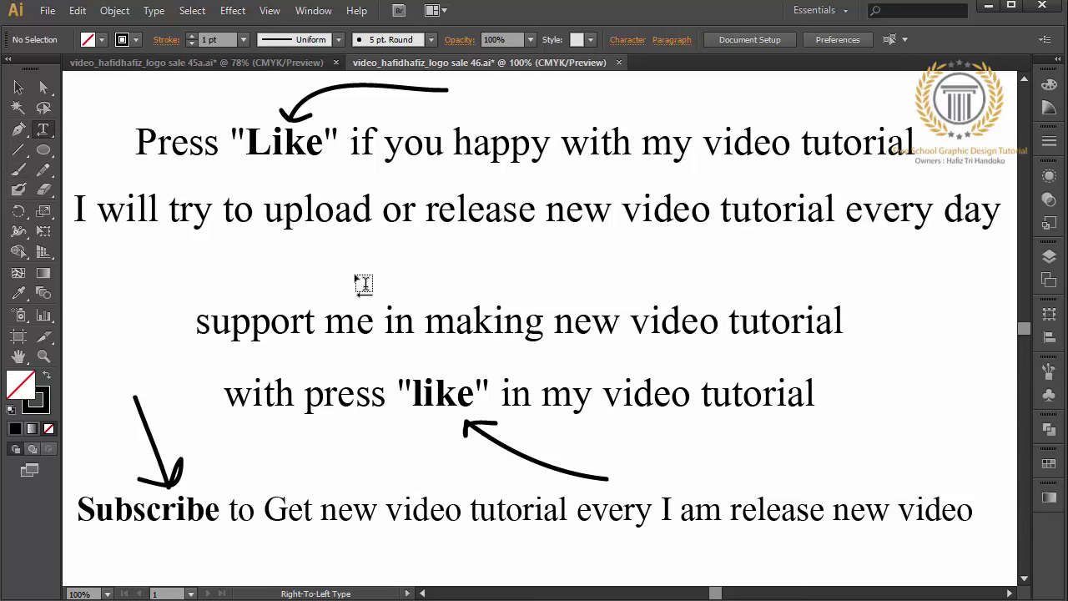
# Type the line 'SHARE MY VIDEO To YOUR FRIEND' between the upload and support lines.
pyautogui.click(354, 273)
pyautogui.write('sa')
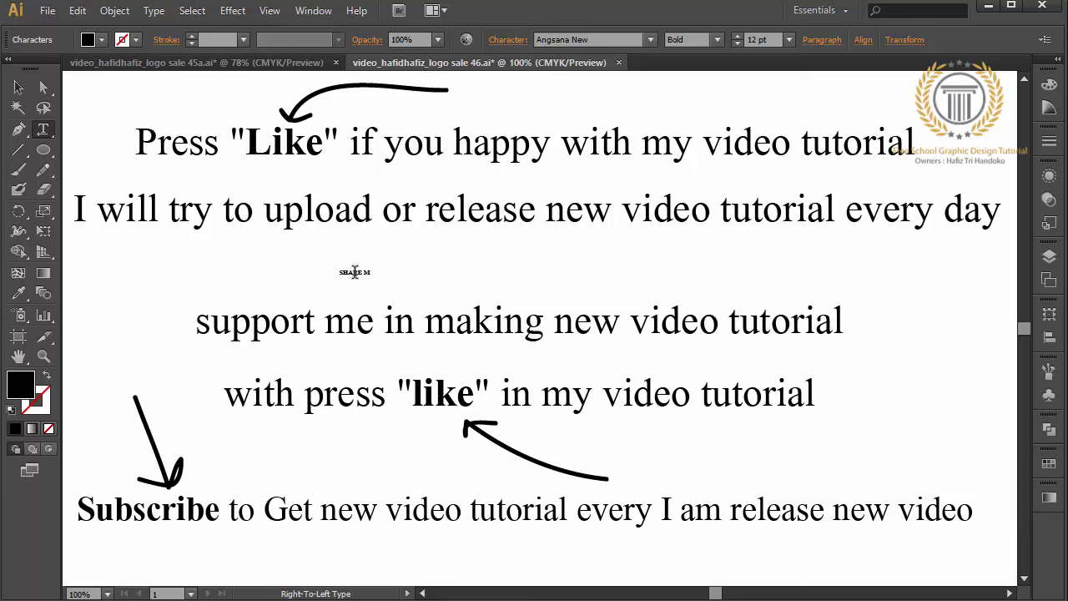
pyautogui.press('BackSpace')
pyautogui.press('BackSpace')
pyautogui.write('o YOU')
pyautogui.write('R FR')
pyautogui.write('IEND')
pyautogui.press('Escape')
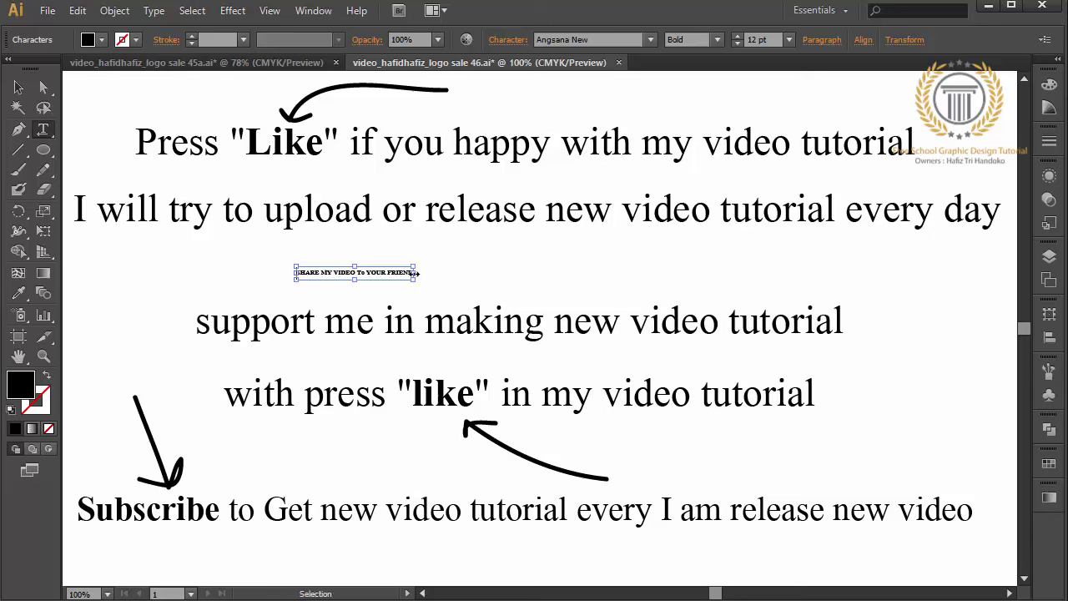
# Enlarge the SHARE line and shift it left so it sits centred.
pyautogui.moveTo(414, 273); pyautogui.dragTo(899, 286)
pyautogui.click(18, 87)
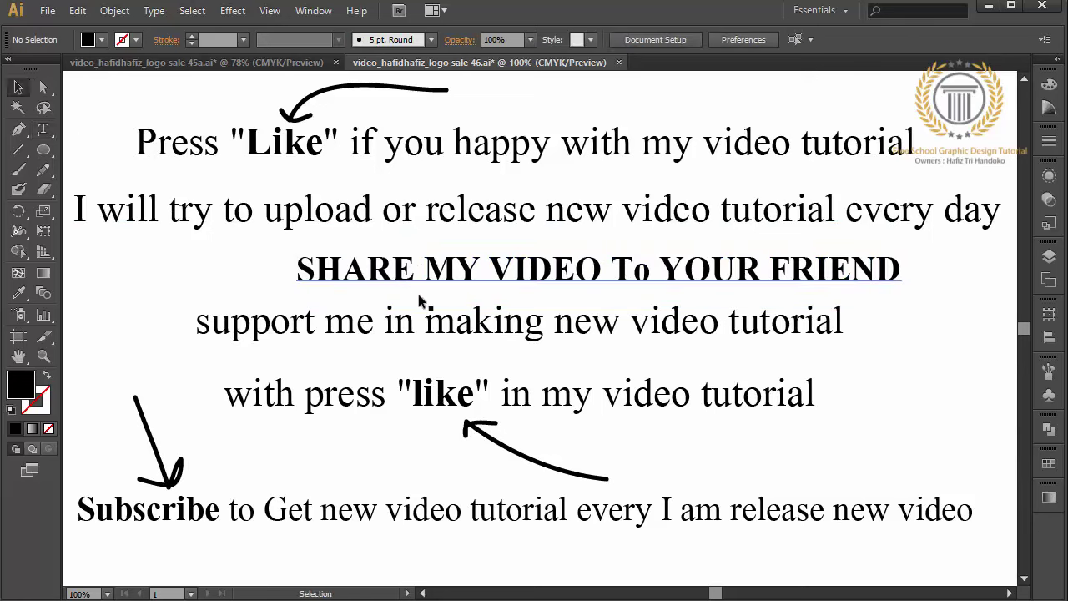
pyautogui.moveTo(451, 285); pyautogui.dragTo(364, 286)
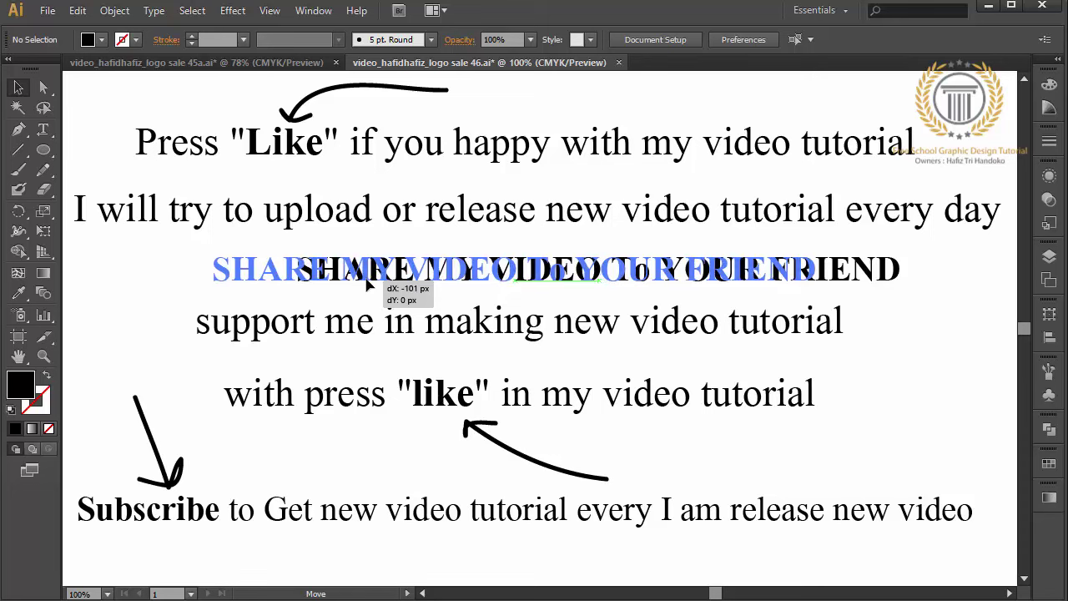
pyautogui.click(123, 298)
# Paint two brush arrows pointing inward at both ends of the SHARE line.
pyautogui.click(19, 169)
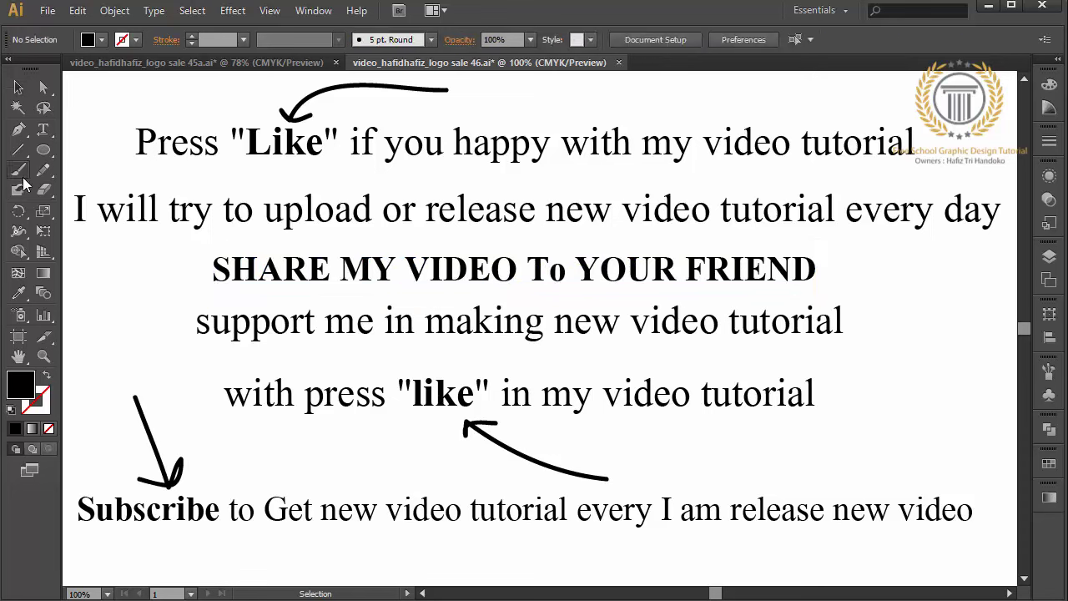
pyautogui.moveTo(174, 264)
pyautogui.mouseDown()
pyautogui.moveTo(209, 261)
pyautogui.moveTo(197, 276)
pyautogui.mouseUp()
pyautogui.moveTo(903, 284)
pyautogui.mouseDown()
pyautogui.moveTo(834, 265)
pyautogui.moveTo(837, 283)
pyautogui.mouseUp()
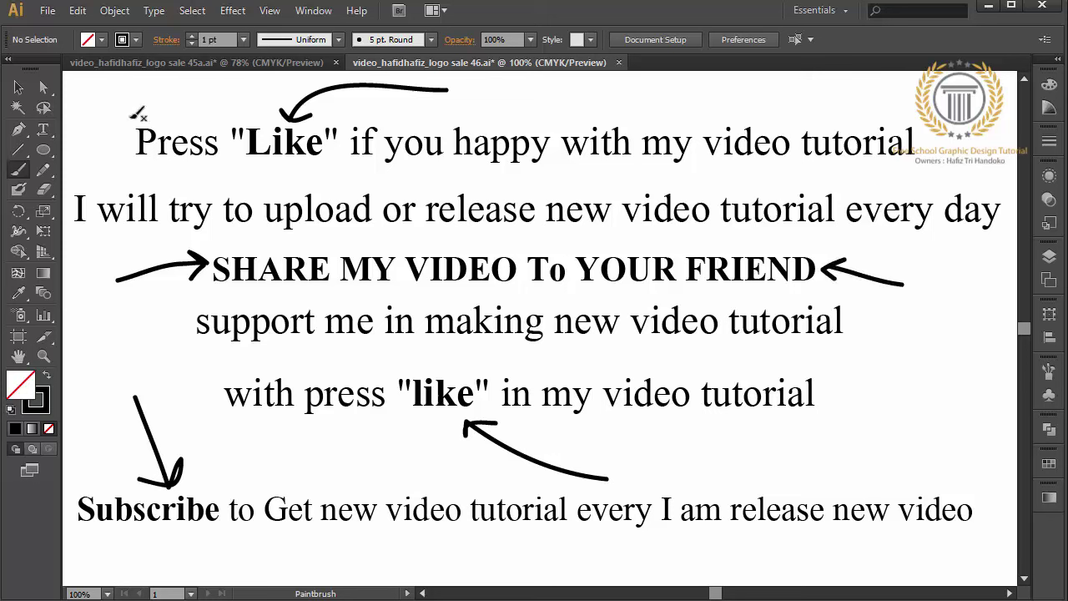
pyautogui.click(18, 87)
pyautogui.click(167, 135)
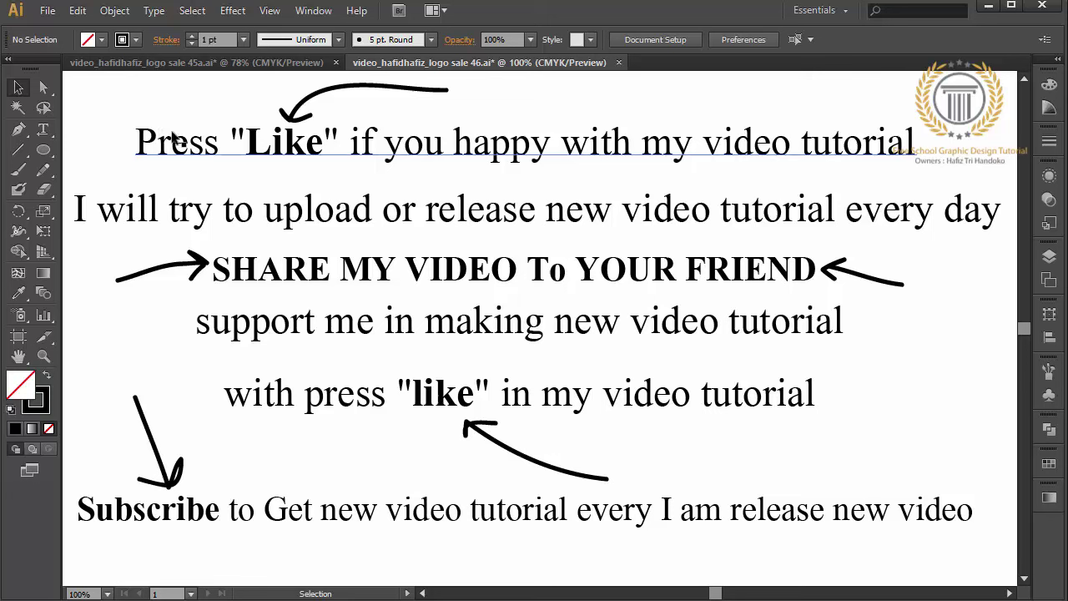
# Lower the support text, then rotate the arrow under 'like' flatter and nudge it closer.
pyautogui.click(399, 342)
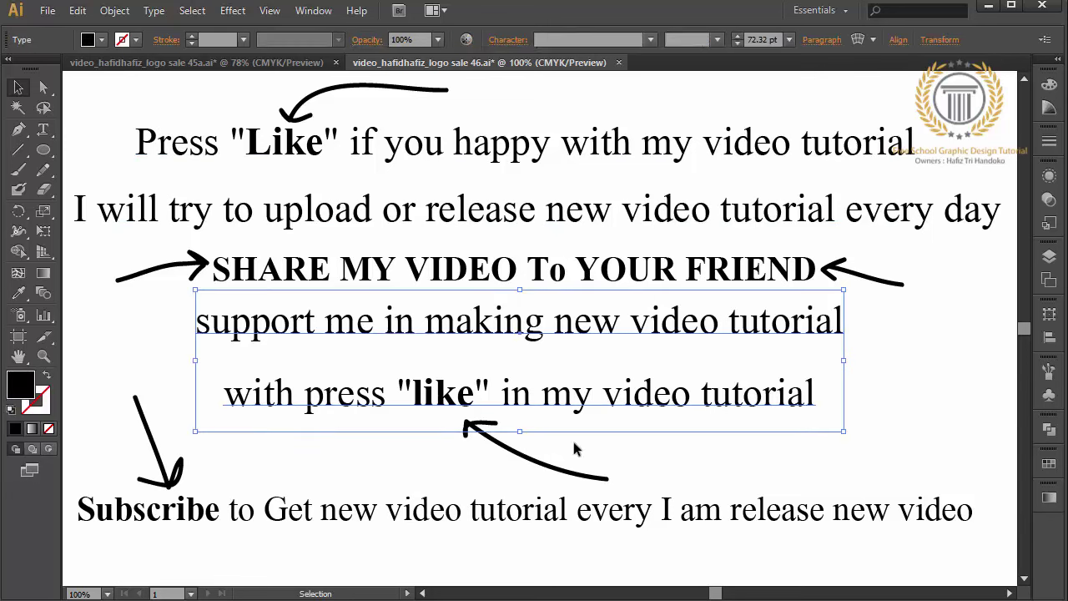
pyautogui.moveTo(588, 441)
pyautogui.mouseDown()
pyautogui.moveTo(441, 321)
pyautogui.moveTo(463, 347)
pyautogui.mouseUp()
pyautogui.click(554, 549)
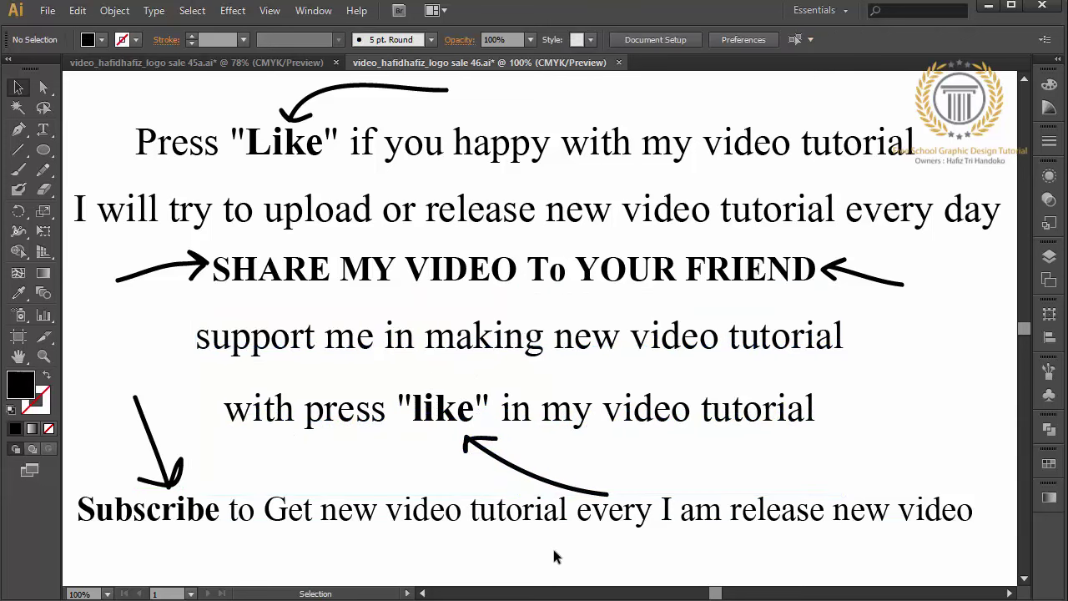
pyautogui.click(554, 482)
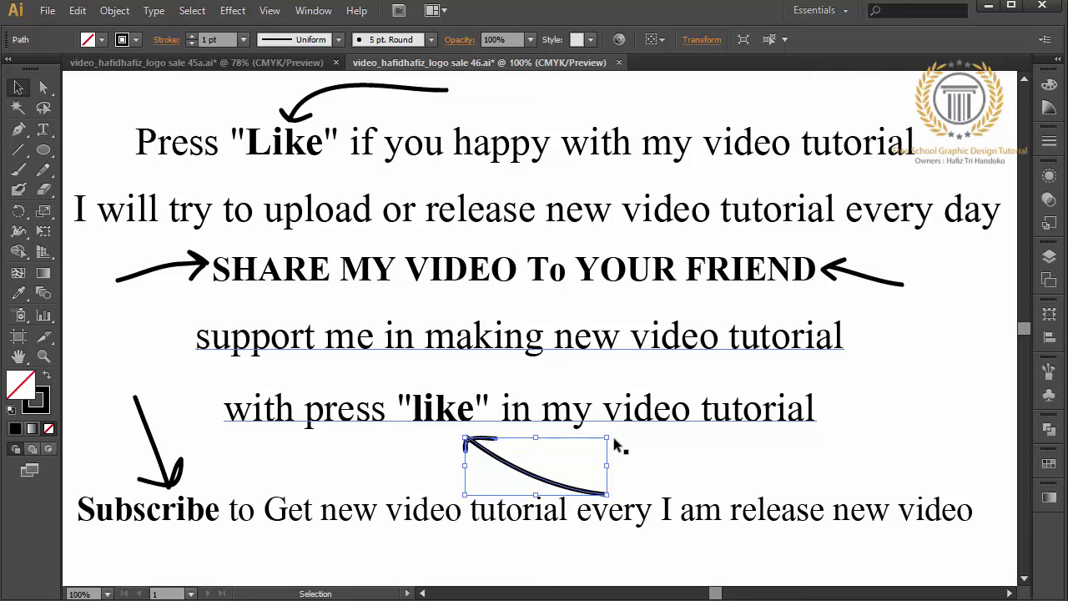
pyautogui.moveTo(613, 439); pyautogui.dragTo(614, 422)
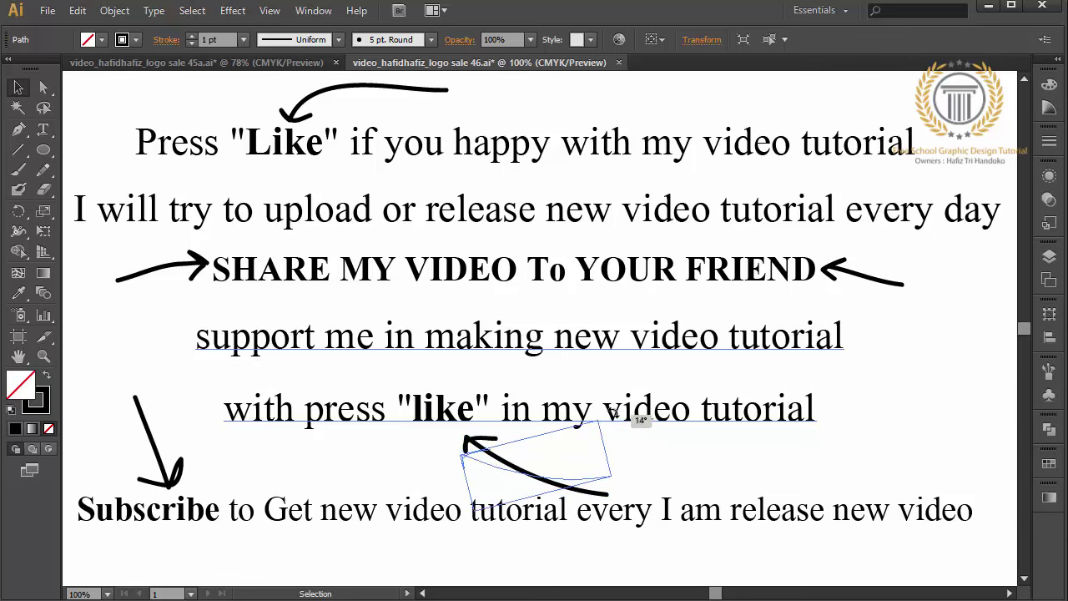
pyautogui.moveTo(561, 482); pyautogui.dragTo(562, 462)
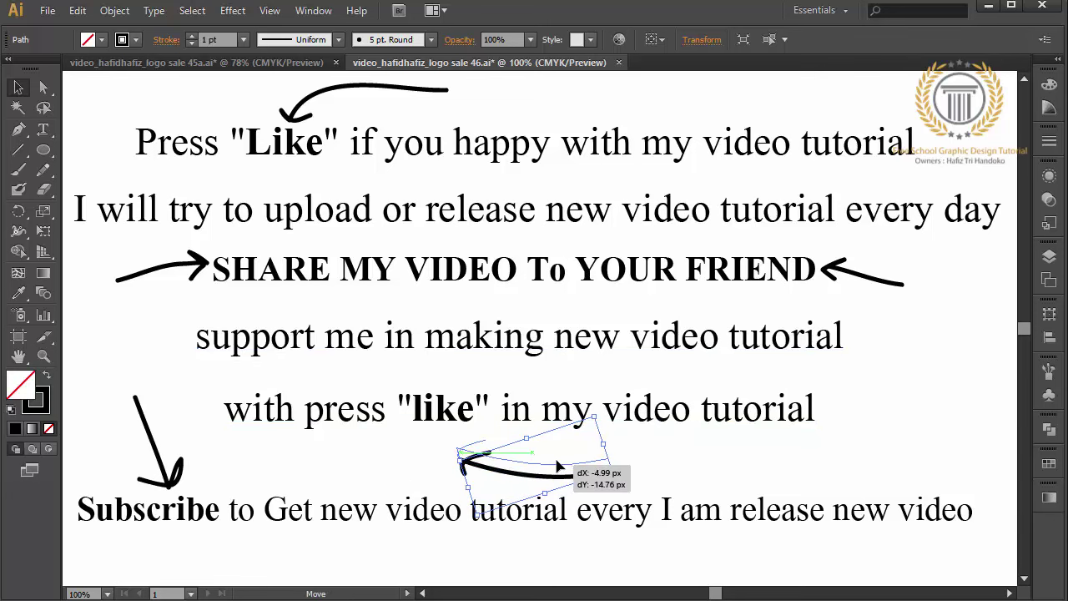
# Move the support lines further down and lower the SHARE line with its arrows.
pyautogui.moveTo(670, 479)
pyautogui.mouseDown()
pyautogui.moveTo(522, 338)
pyautogui.moveTo(524, 361)
pyautogui.mouseUp()
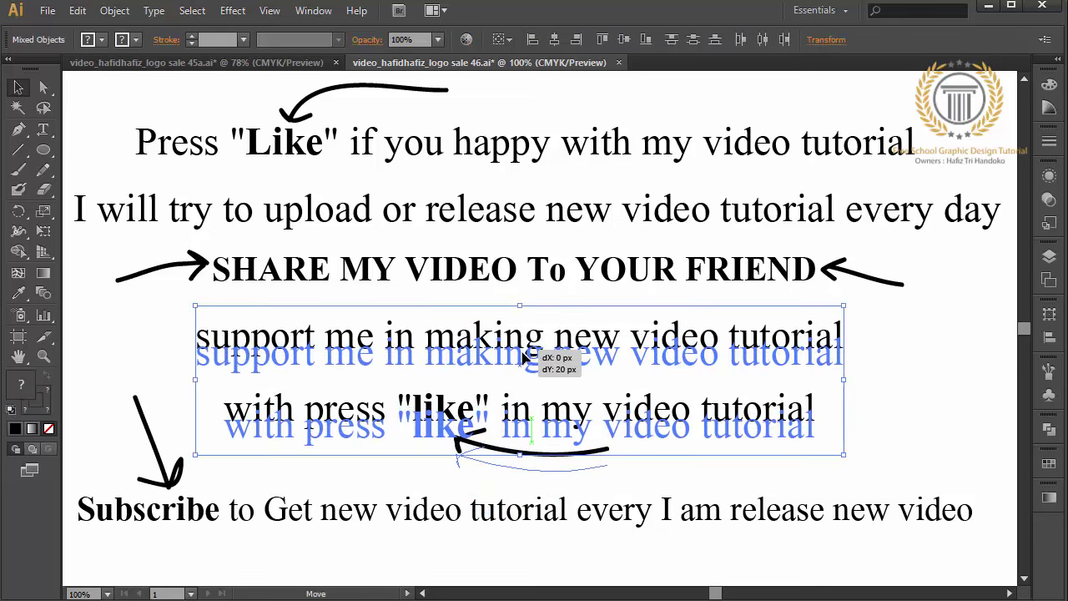
pyautogui.moveTo(944, 258); pyautogui.dragTo(189, 292)
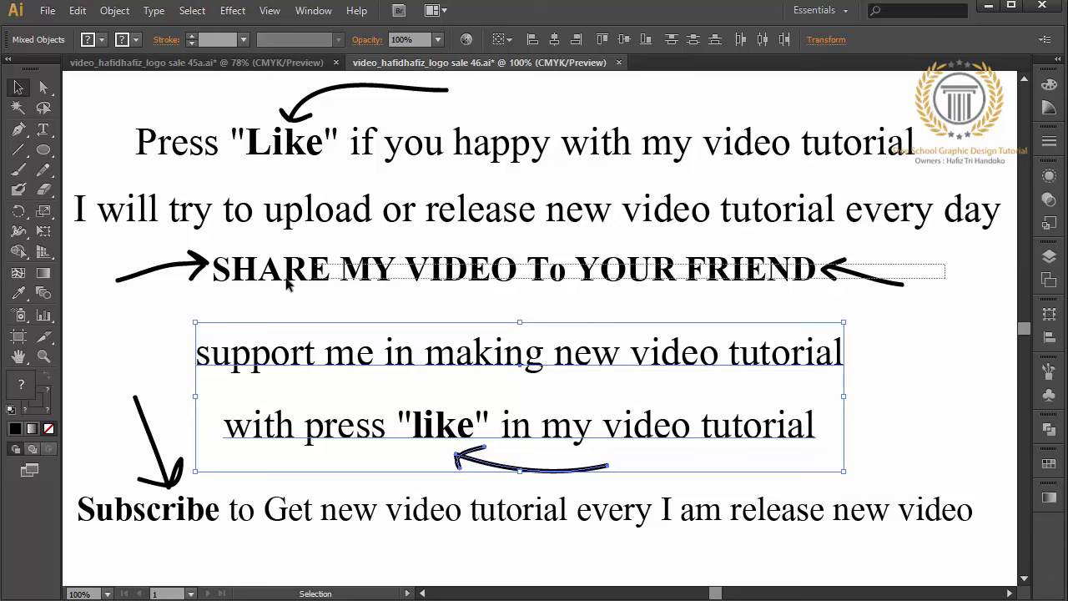
pyautogui.moveTo(290, 287); pyautogui.dragTo(287, 303)
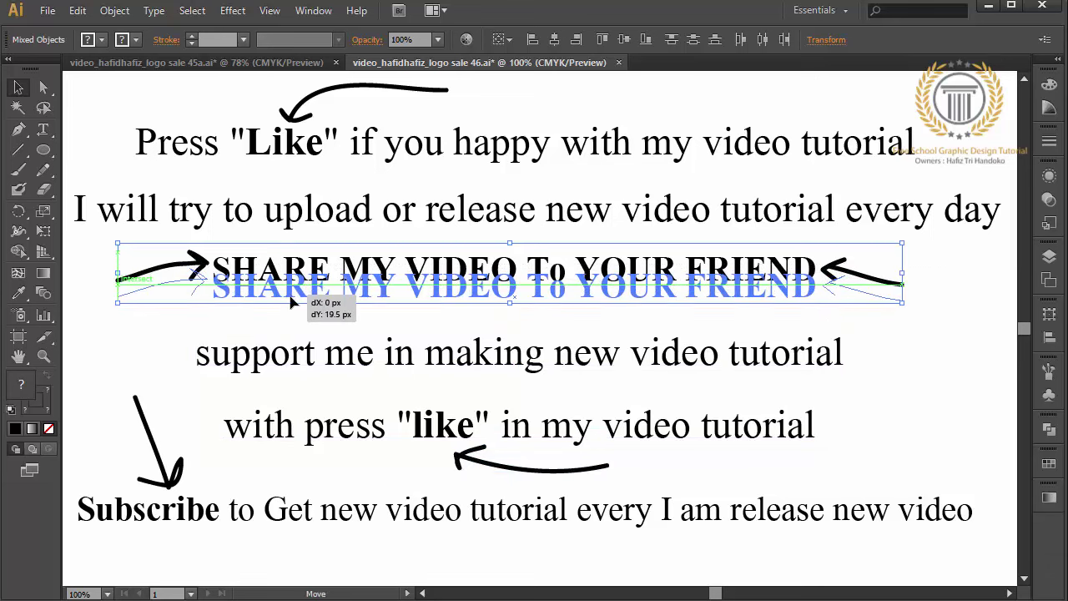
pyautogui.click(124, 373)
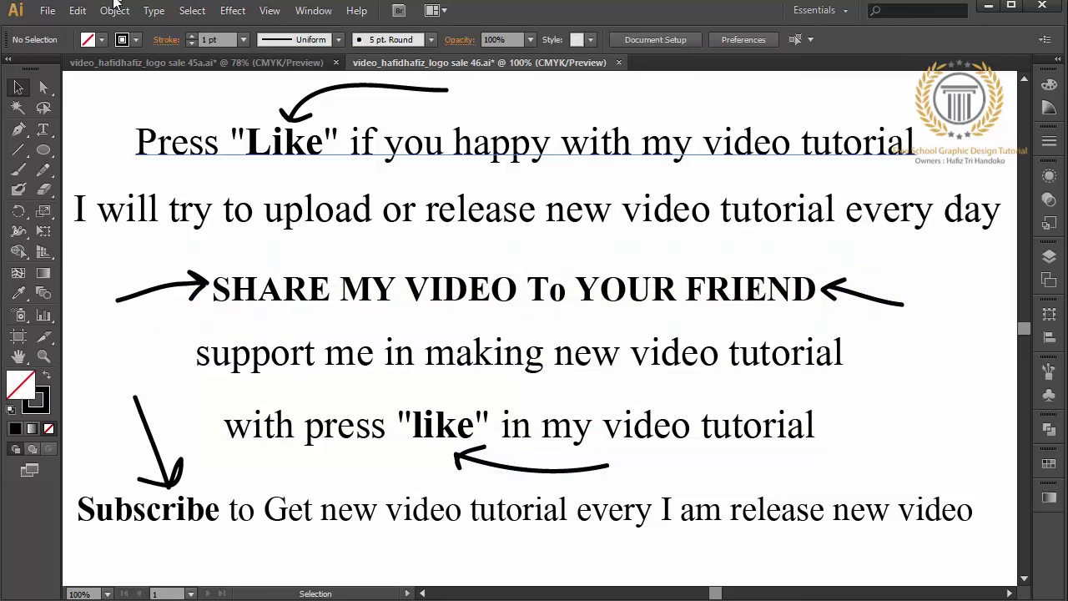
pyautogui.click(48, 10)
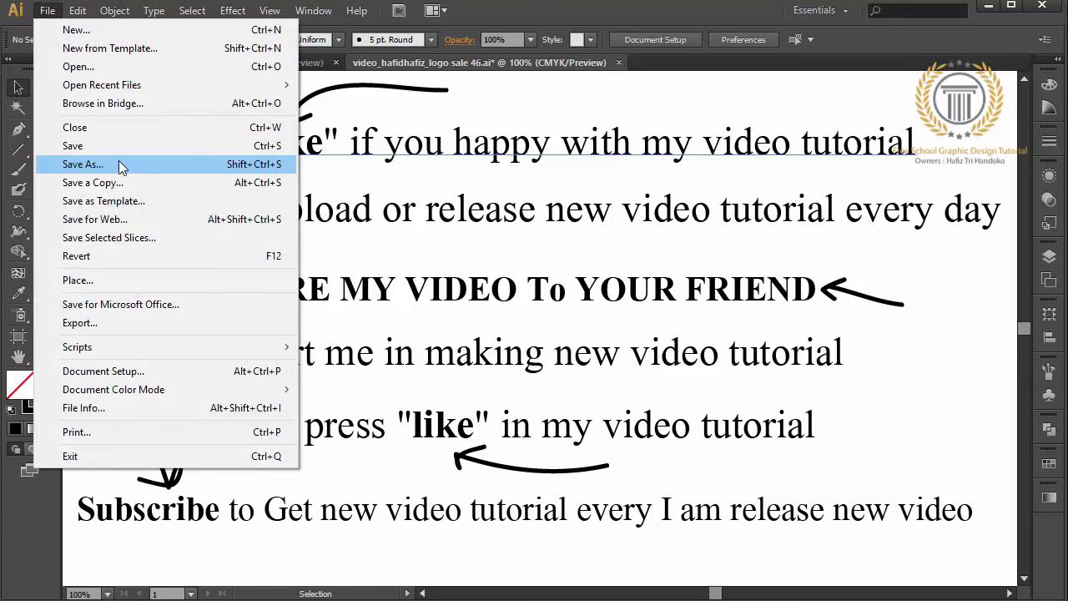